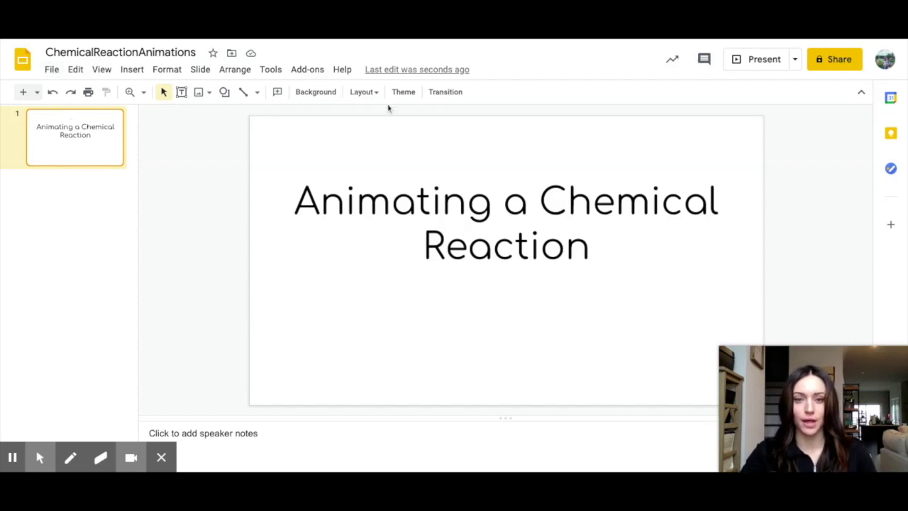
# Search the add-on marketplace for 'creator stud' and pick the Creator Studio suggestion.
pyautogui.click(306, 71)
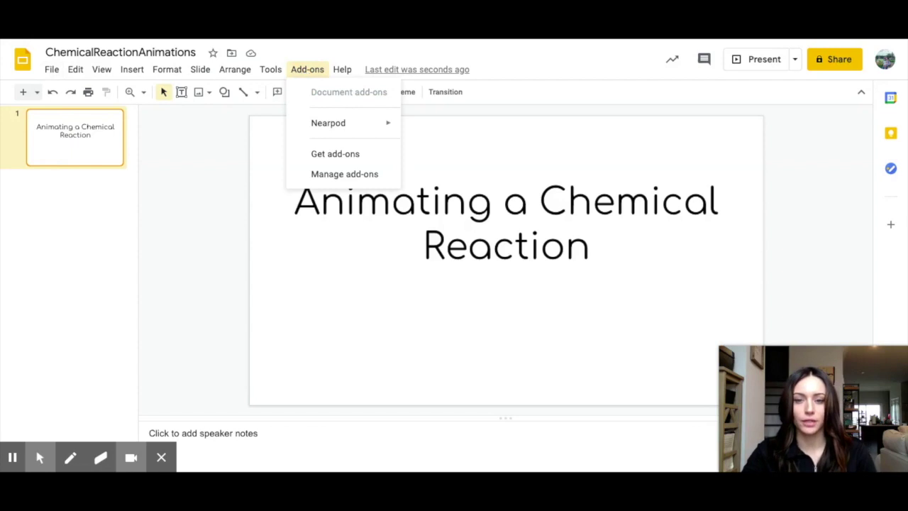
pyautogui.click(333, 159)
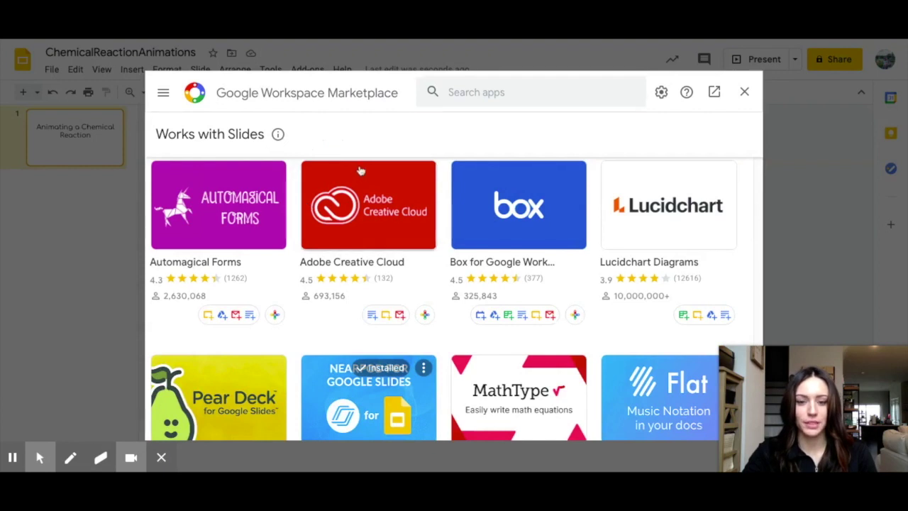
pyautogui.click(500, 97)
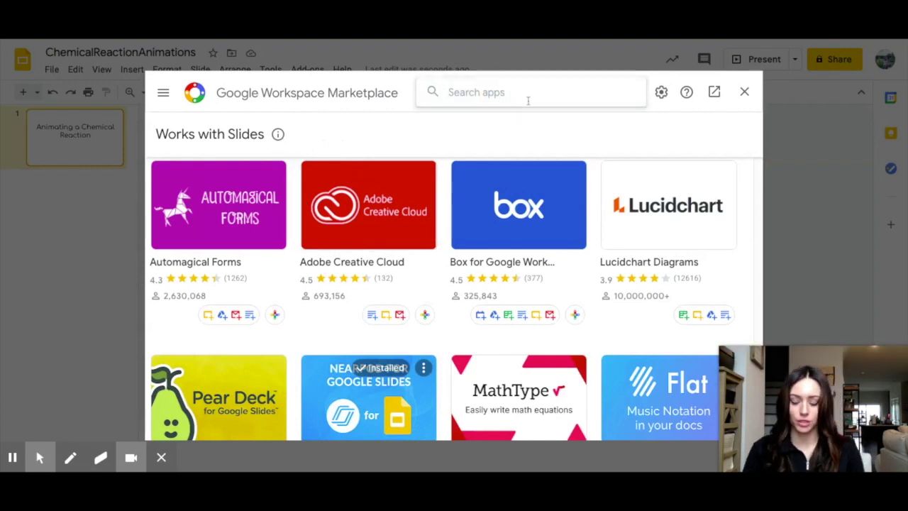
pyautogui.write('creator')
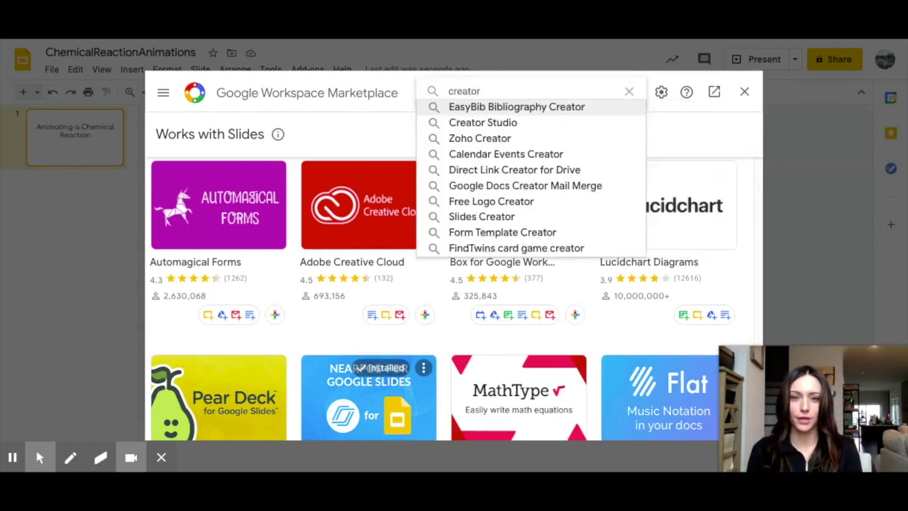
pyautogui.write(' stud')
pyautogui.click(530, 108)
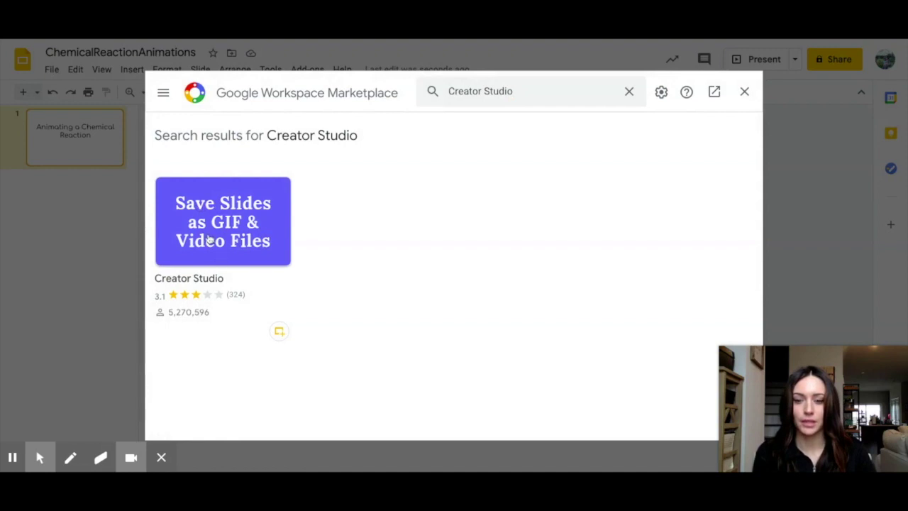
# Install Creator Studio, granting its permissions, then close the marketplace.
pyautogui.click(205, 238)
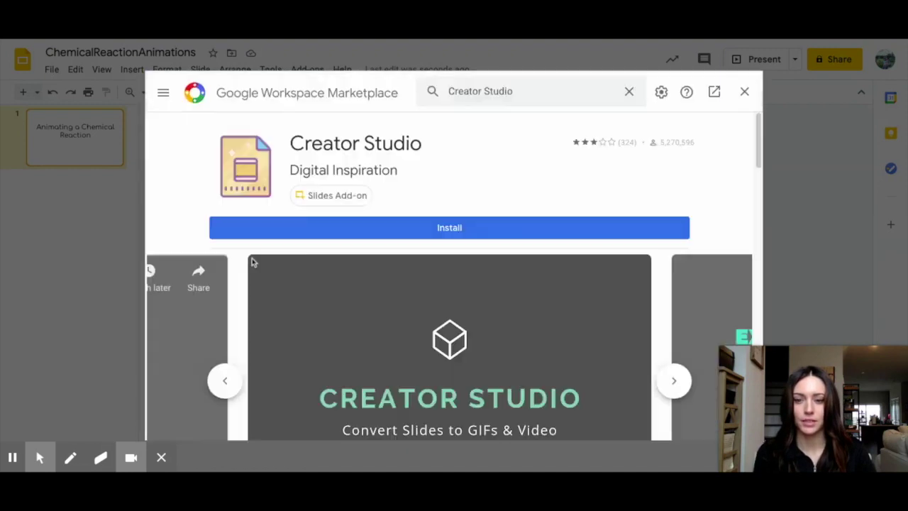
pyautogui.click(441, 229)
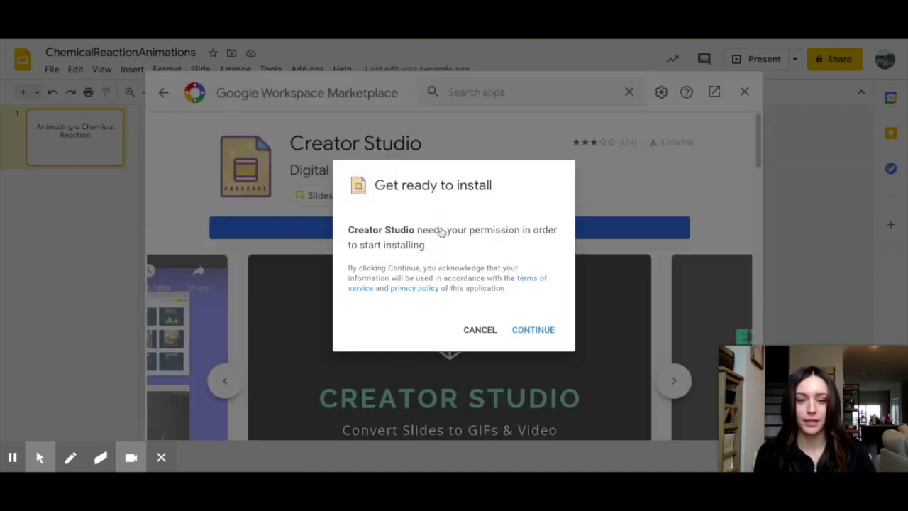
pyautogui.click(547, 334)
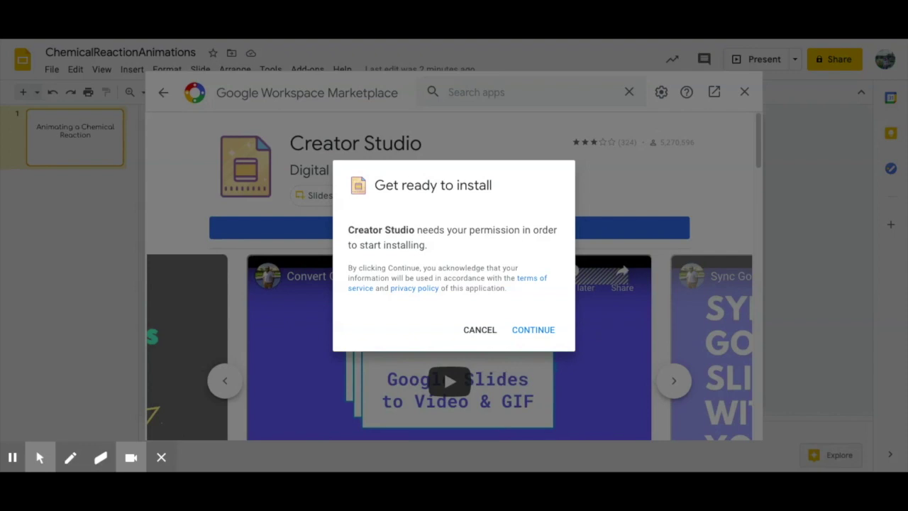
pyautogui.click(533, 329)
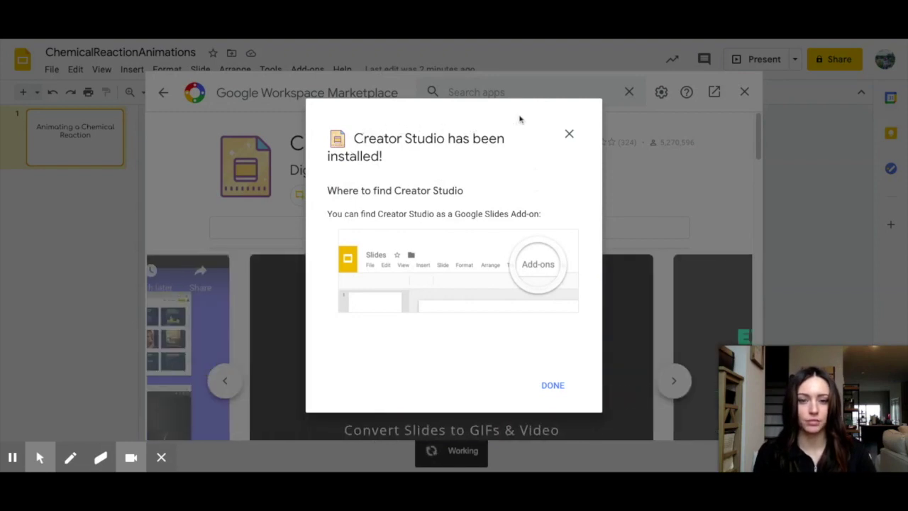
pyautogui.click(557, 390)
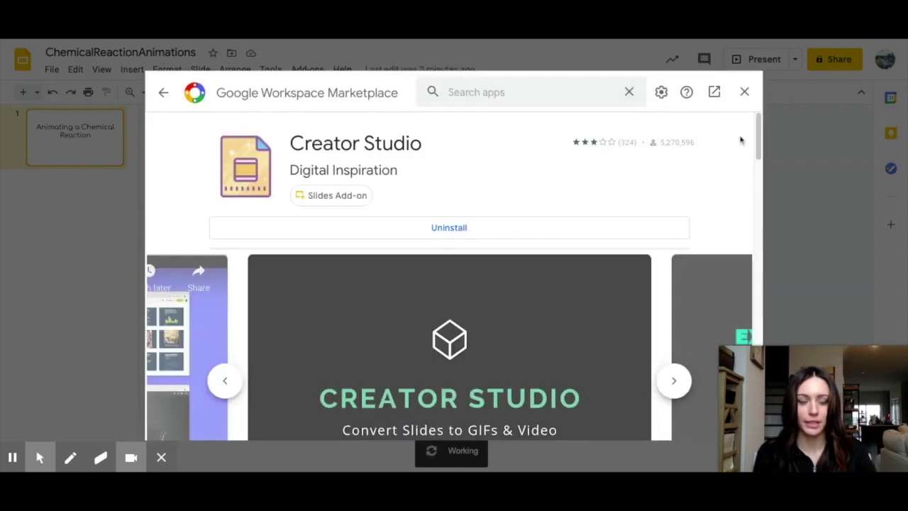
pyautogui.click(745, 93)
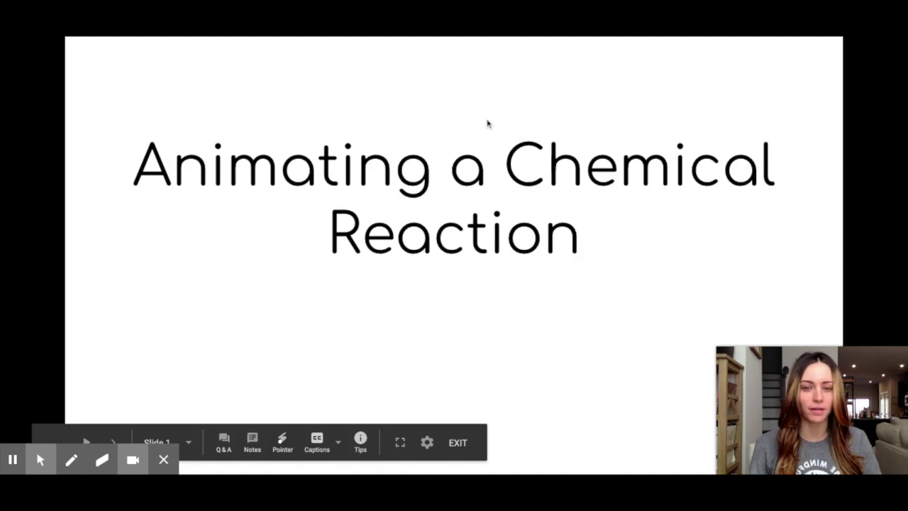
# Advance the slideshow and reveal the chemical reaction animation.
pyautogui.press('Right')
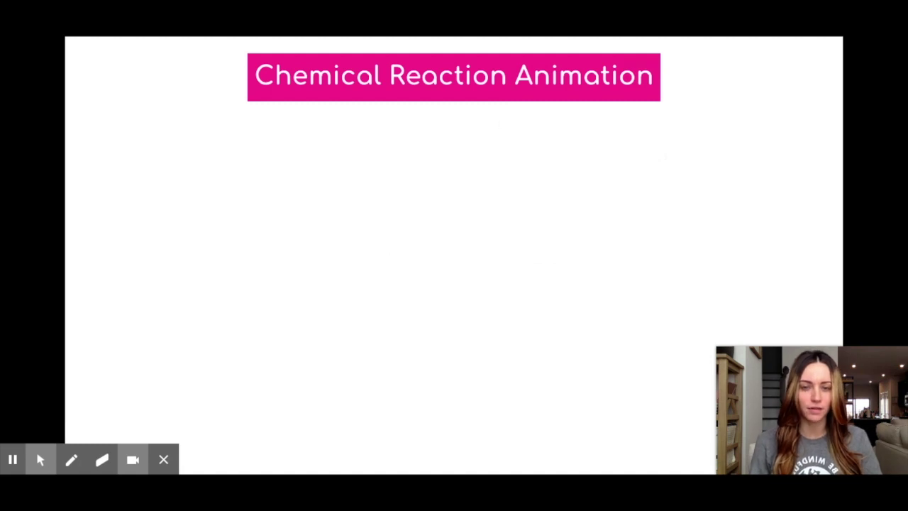
pyautogui.click(497, 127)
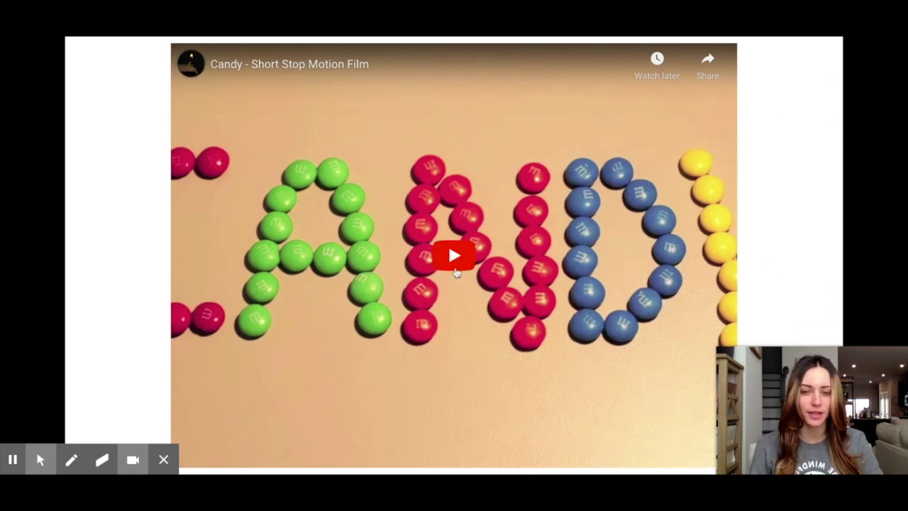
# Play the embedded Candy stop-motion video, then advance to the next slide.
pyautogui.click(457, 264)
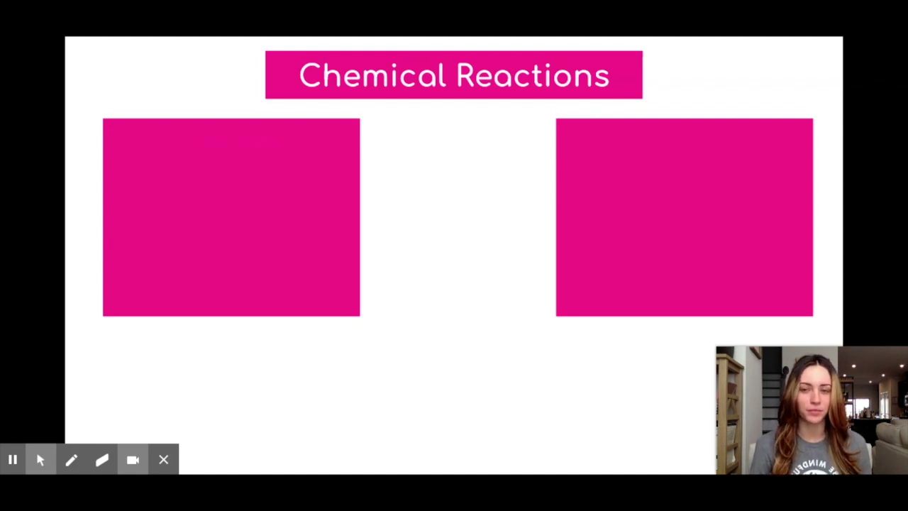
pyautogui.press('Right')
pyautogui.press('Right')
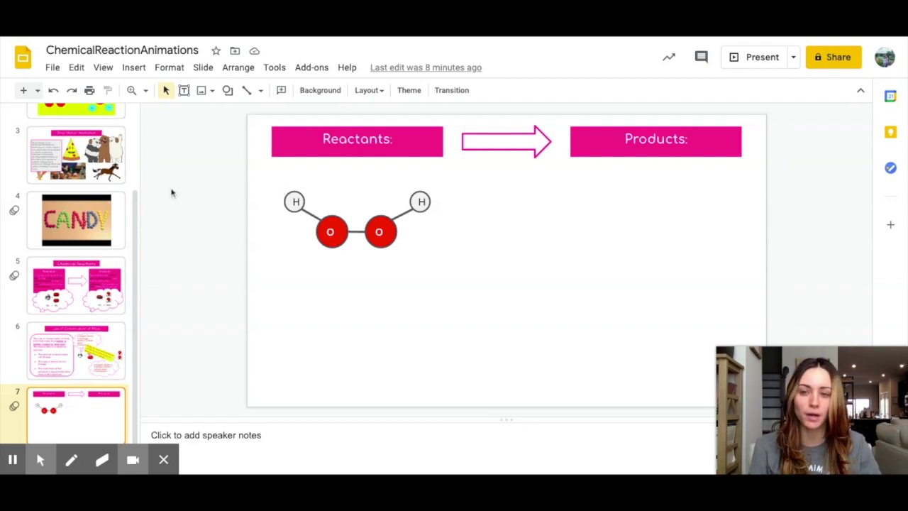
# Pick the Oval from Insert > Shape and draw a small circle below the molecule.
pyautogui.click(135, 68)
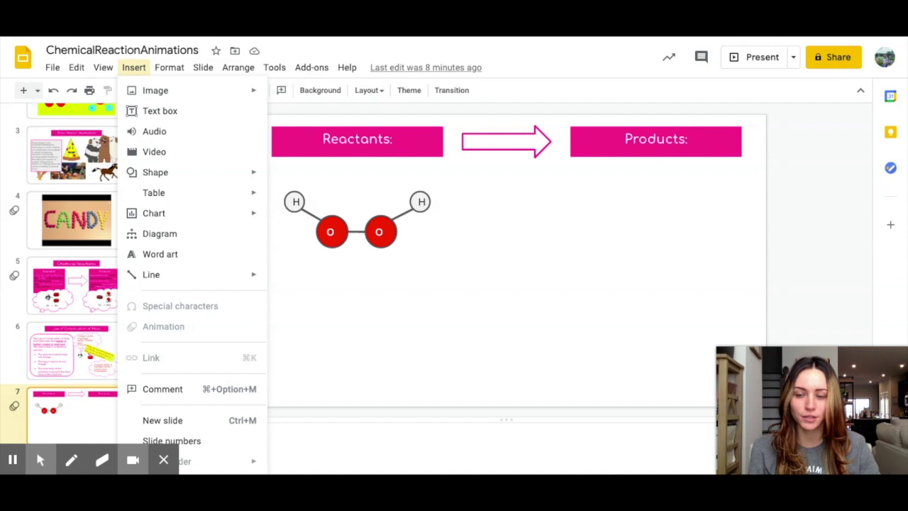
pyautogui.click(136, 69)
pyautogui.click(134, 68)
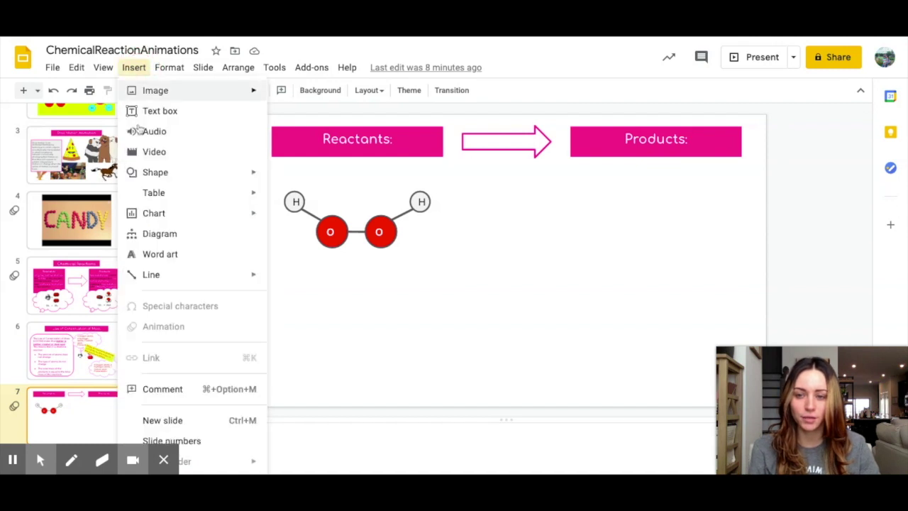
pyautogui.moveTo(150, 178)
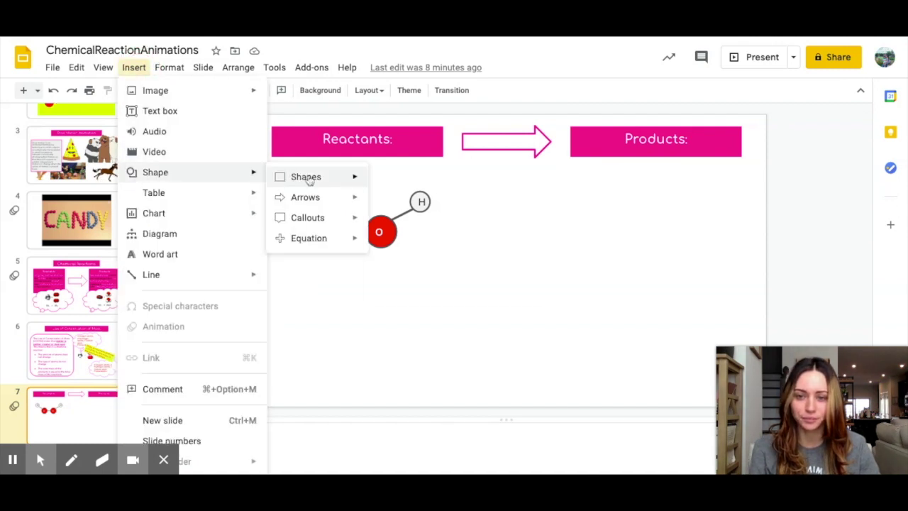
pyautogui.moveTo(306, 183)
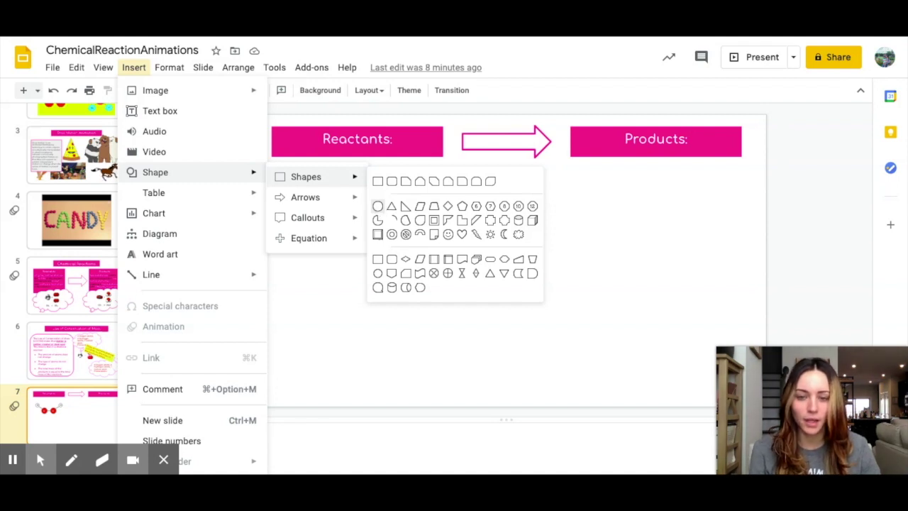
pyautogui.click(378, 205)
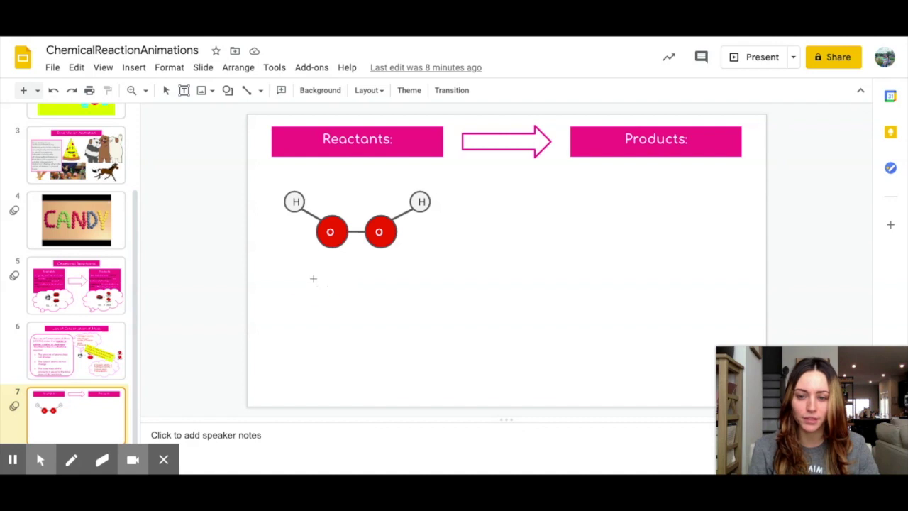
pyautogui.moveTo(314, 278); pyautogui.dragTo(344, 308)
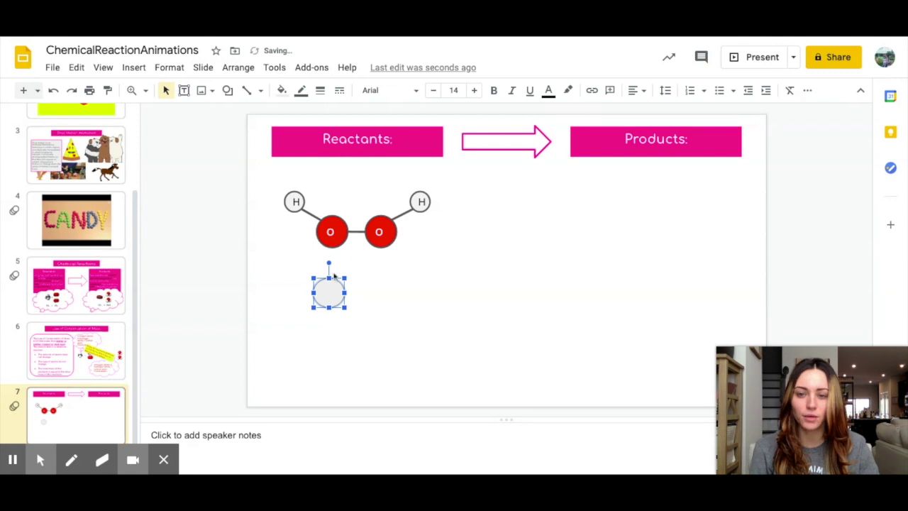
# Nudge the new grey circle slightly lower and bring up its fill colours.
pyautogui.click(332, 290)
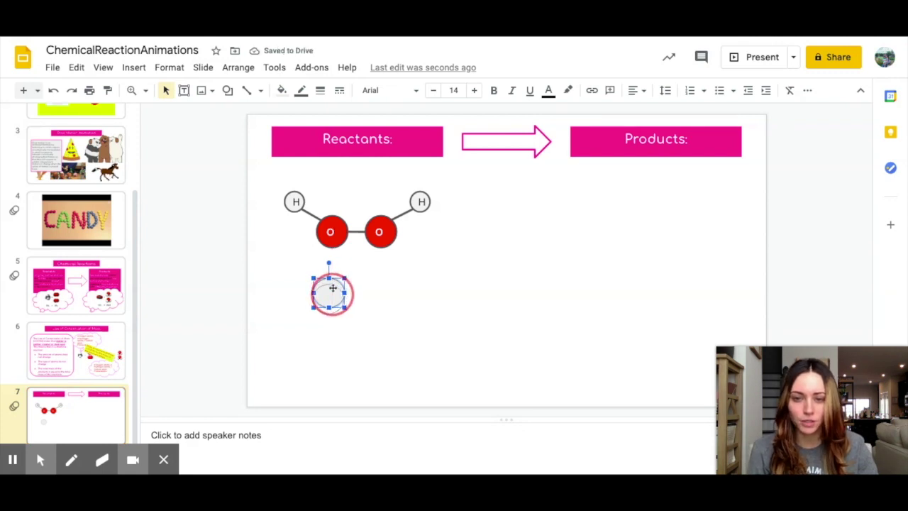
pyautogui.moveTo(333, 290); pyautogui.dragTo(333, 296)
pyautogui.click(384, 312)
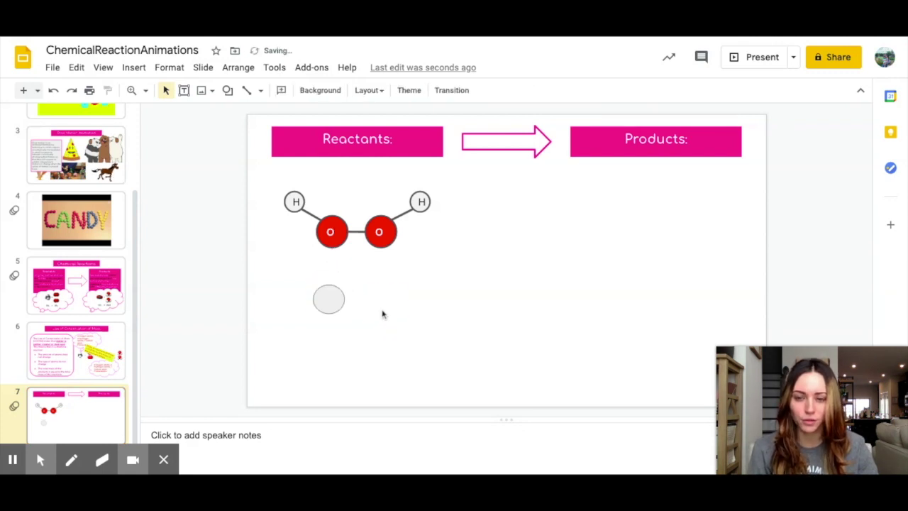
pyautogui.click(340, 306)
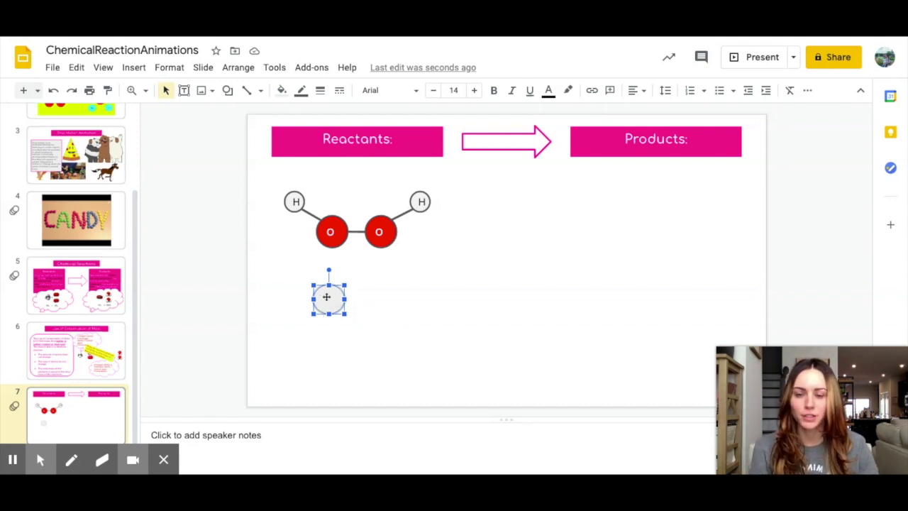
pyautogui.click(282, 91)
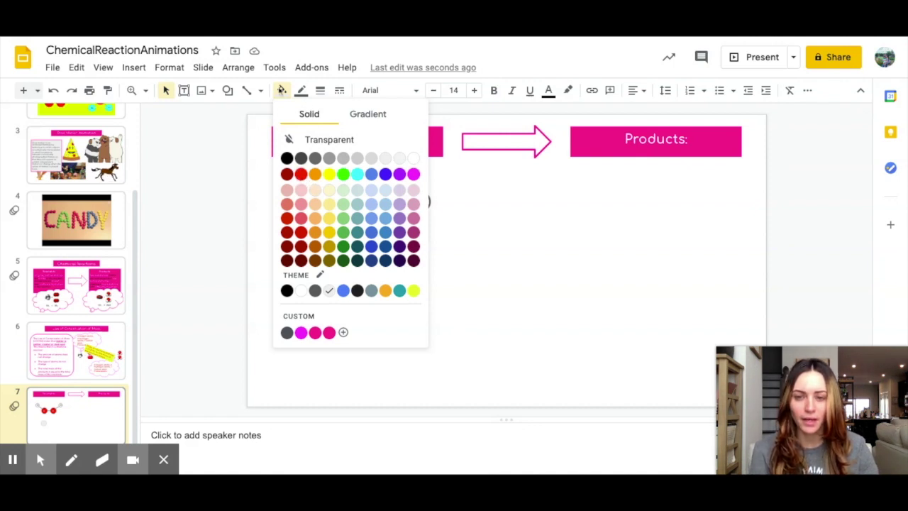
# Fill the new circle red to match the oxygen atoms.
pyautogui.click(301, 175)
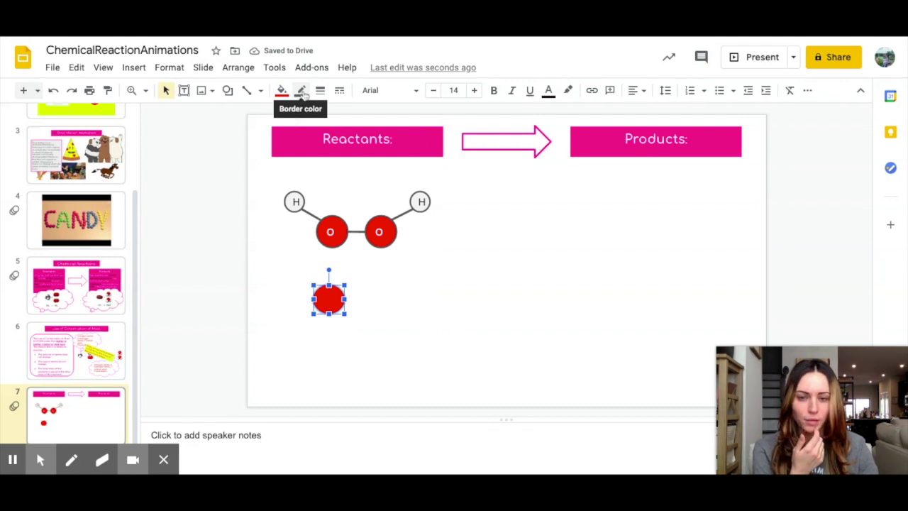
# Give the red circle a black outline.
pyautogui.click(302, 92)
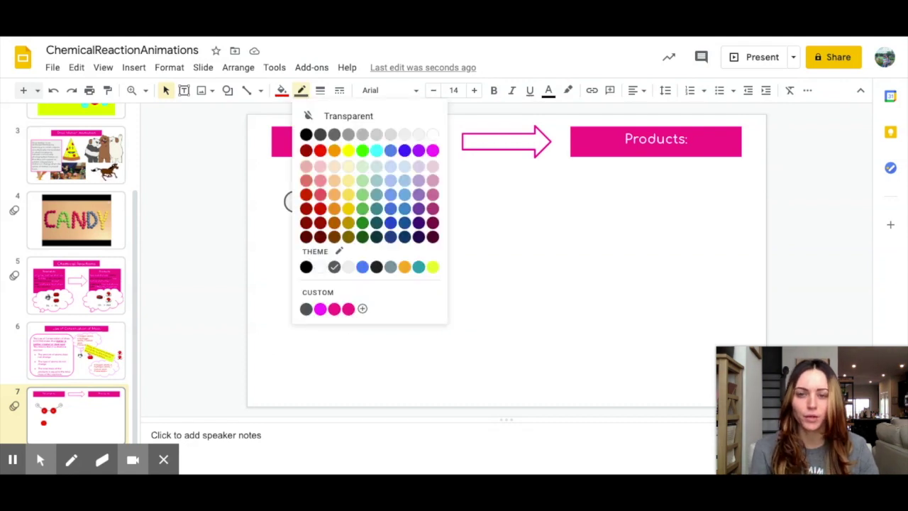
pyautogui.click(320, 150)
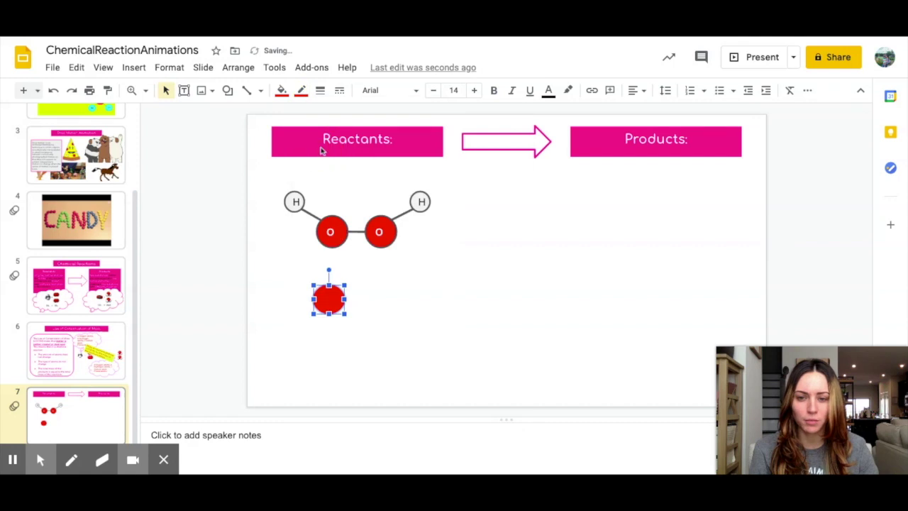
pyautogui.click(369, 316)
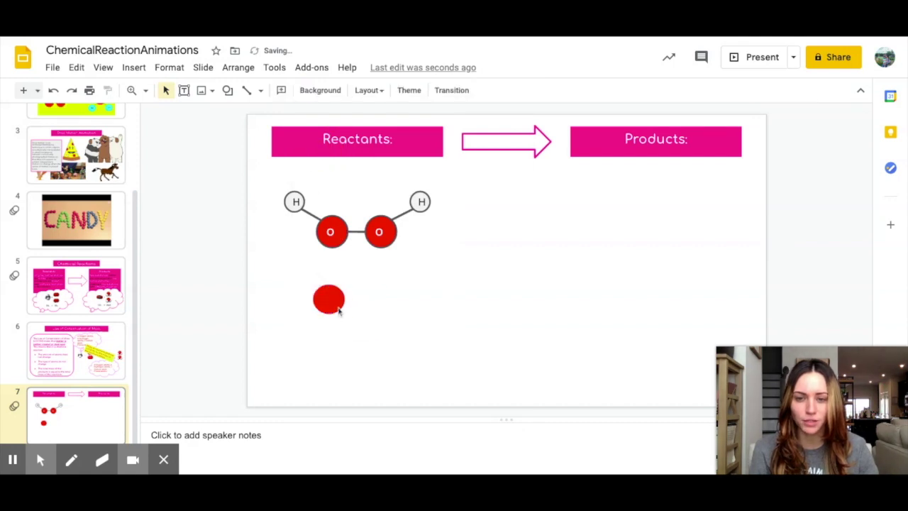
pyautogui.click(339, 310)
pyautogui.click(305, 92)
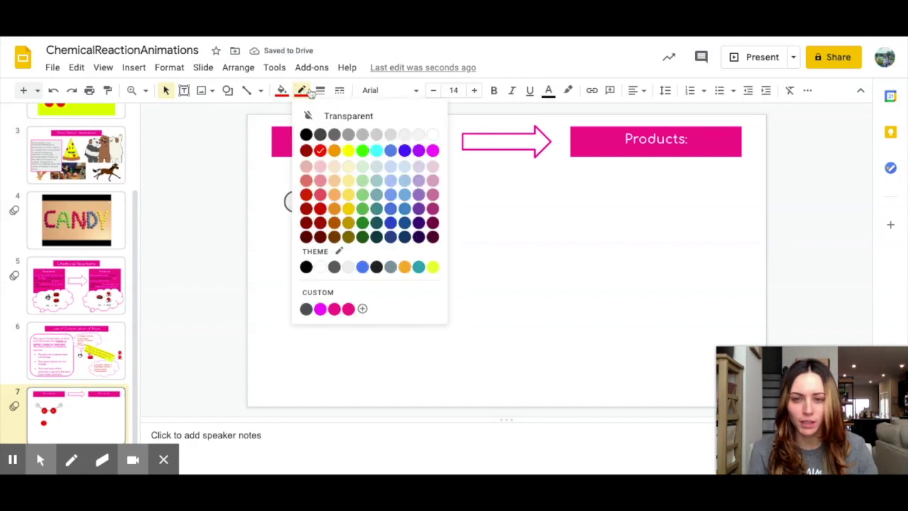
pyautogui.click(309, 133)
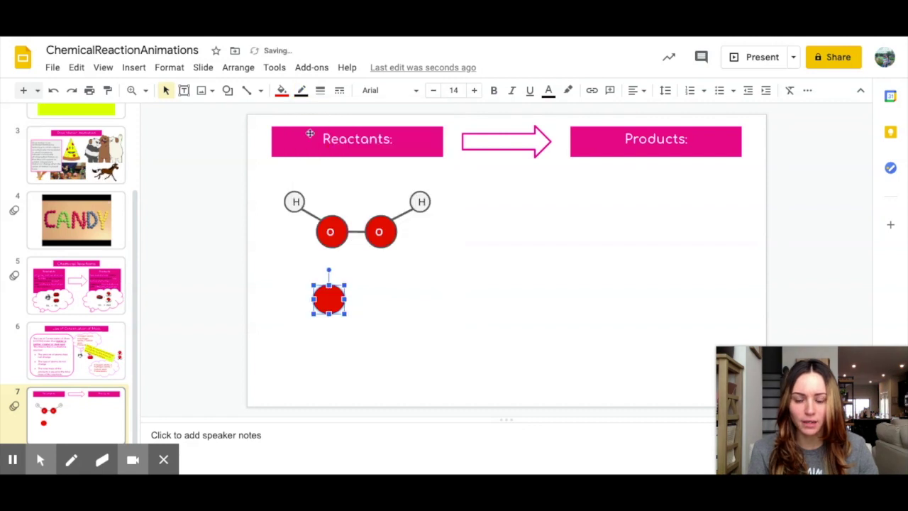
pyautogui.click(387, 312)
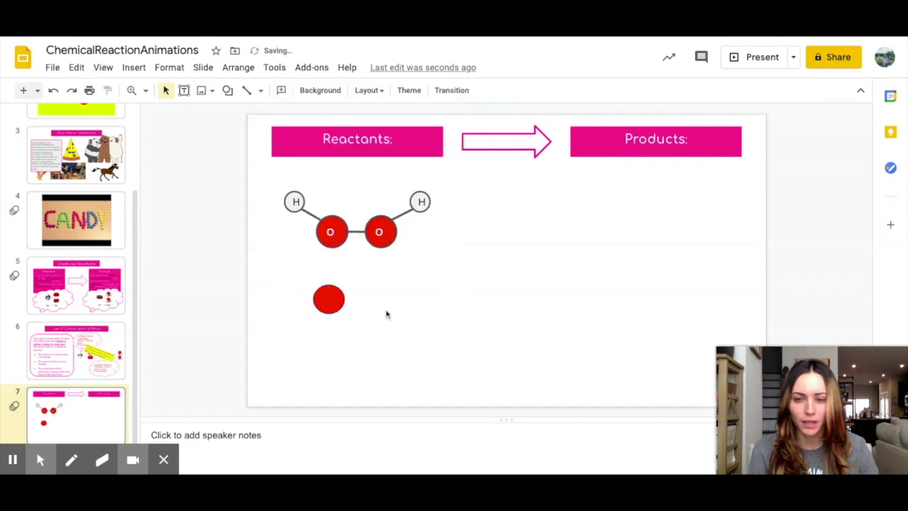
# Set the circle's outline weight to 3px.
pyautogui.click(330, 311)
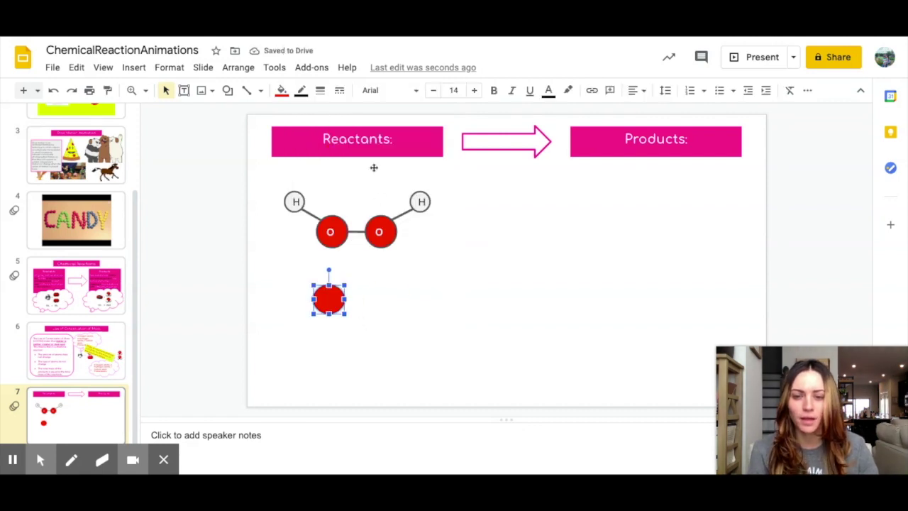
pyautogui.click(320, 88)
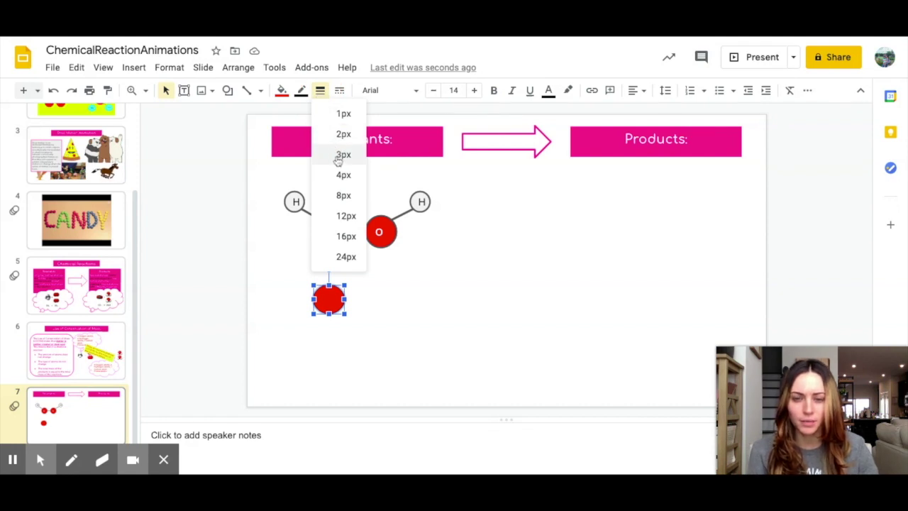
pyautogui.click(337, 157)
pyautogui.click(440, 368)
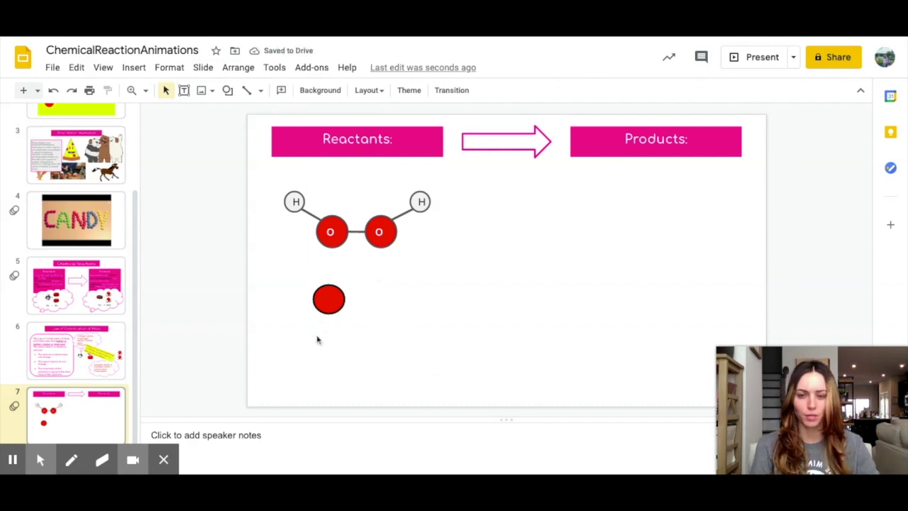
pyautogui.click(325, 295)
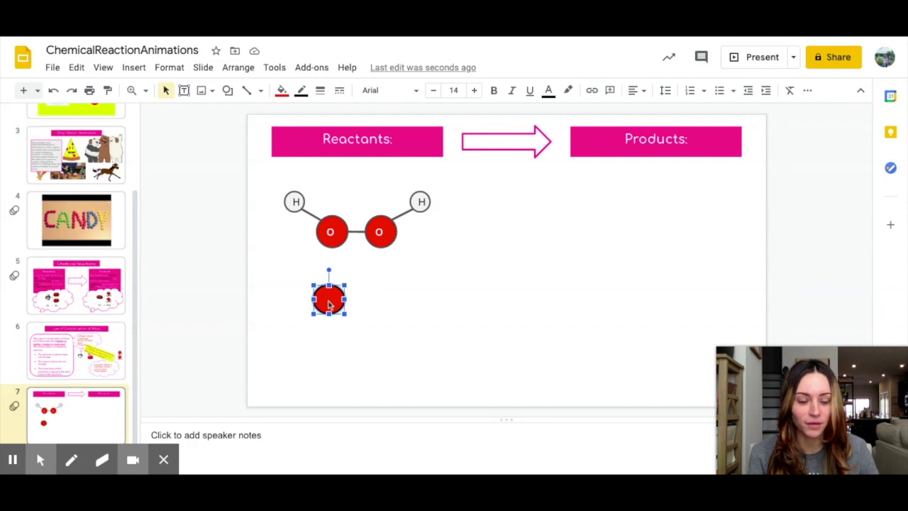
# Label the red circle with a bold white 'O'.
pyautogui.doubleClick(329, 303)
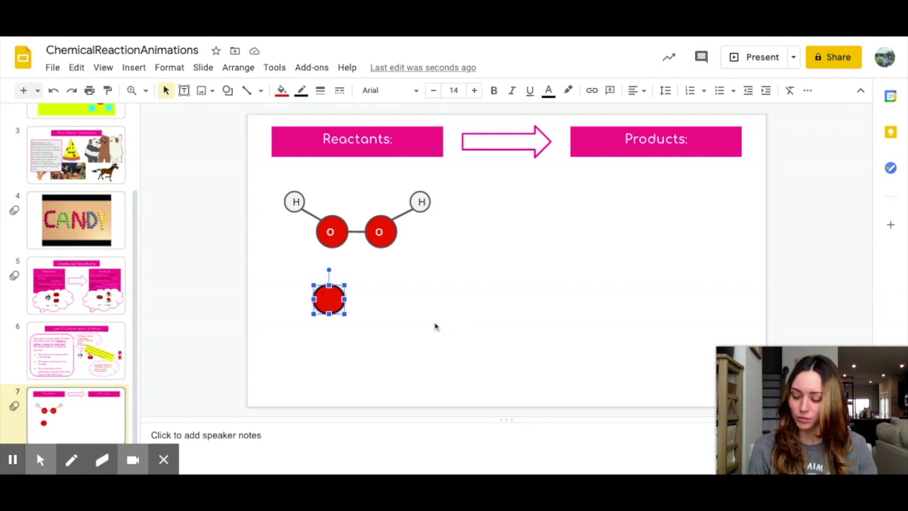
pyautogui.press('Escape')
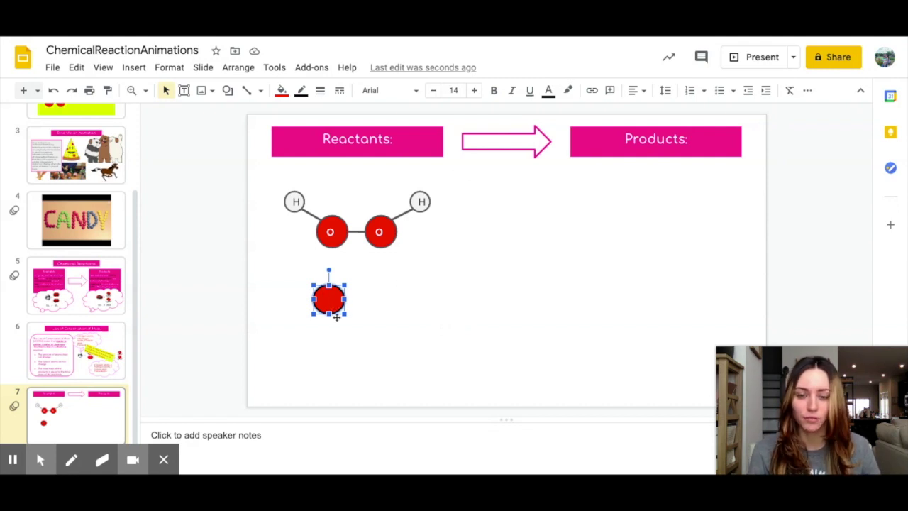
pyautogui.click(548, 90)
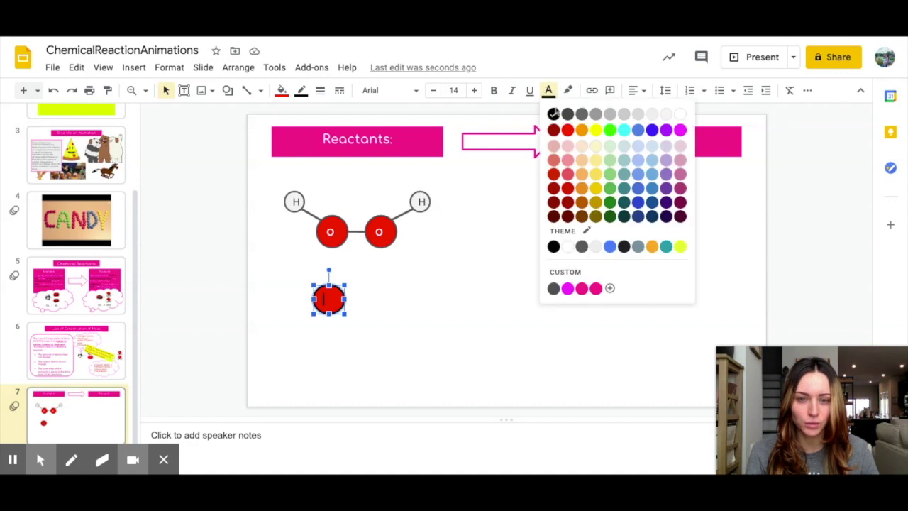
pyautogui.click(682, 116)
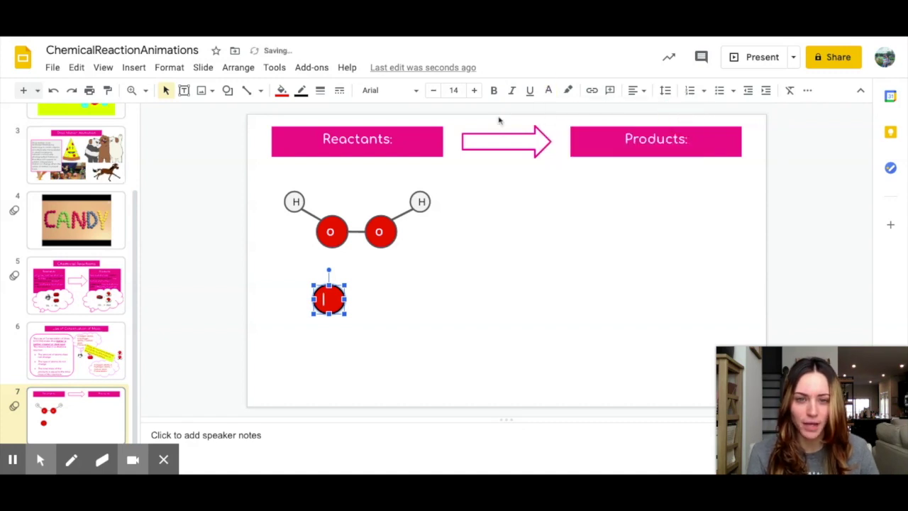
pyautogui.click(495, 90)
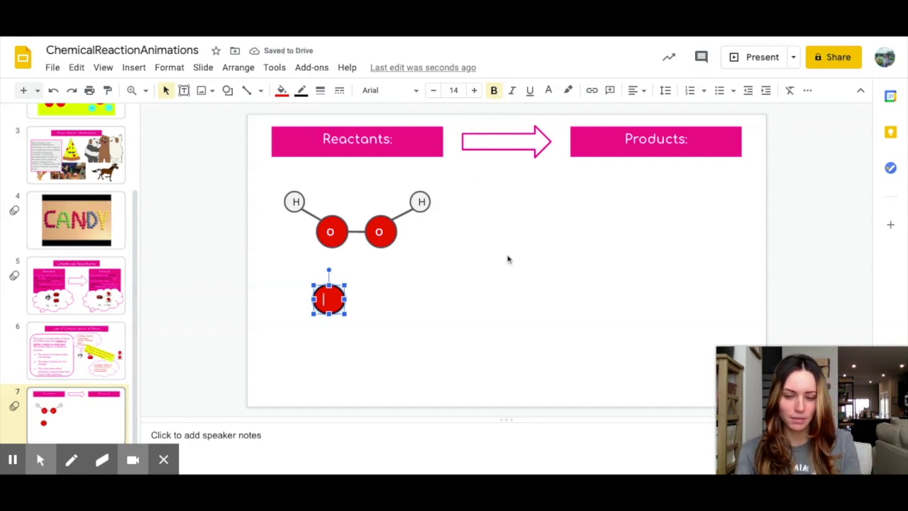
pyautogui.write('O')
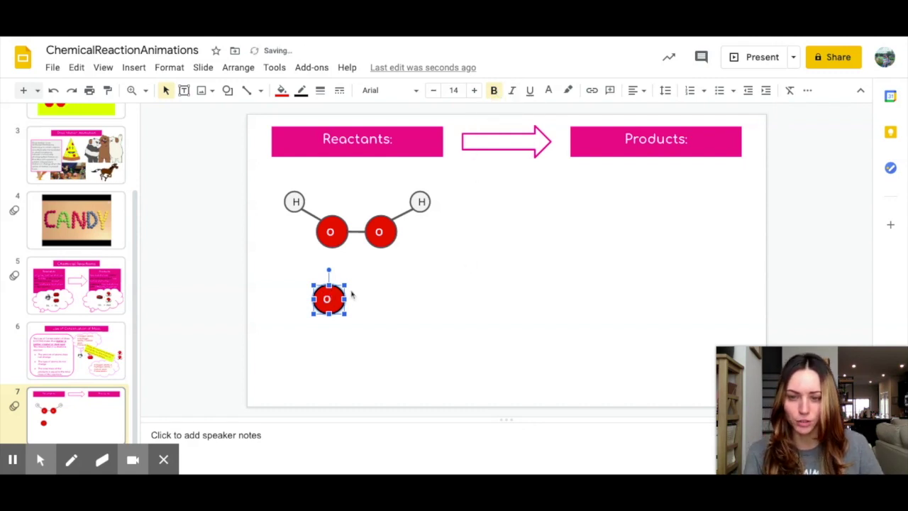
pyautogui.click(343, 319)
pyautogui.click(323, 303)
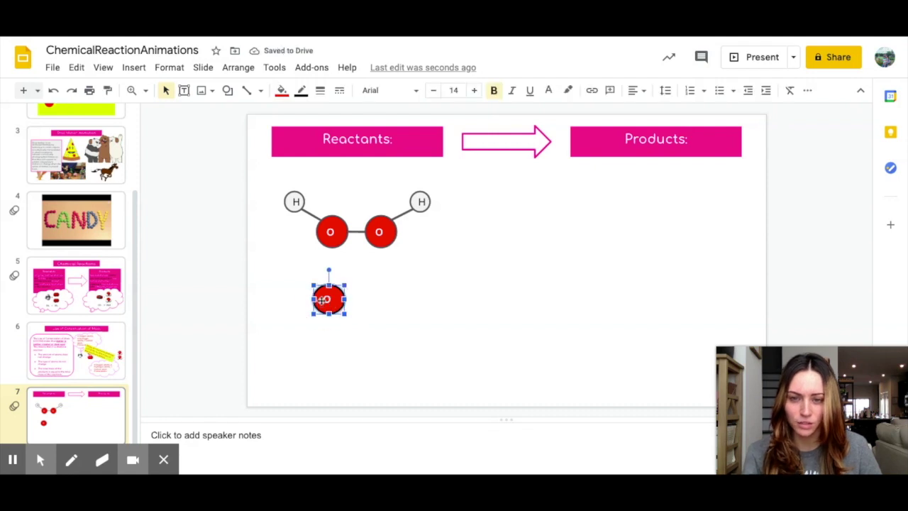
pyautogui.click(377, 306)
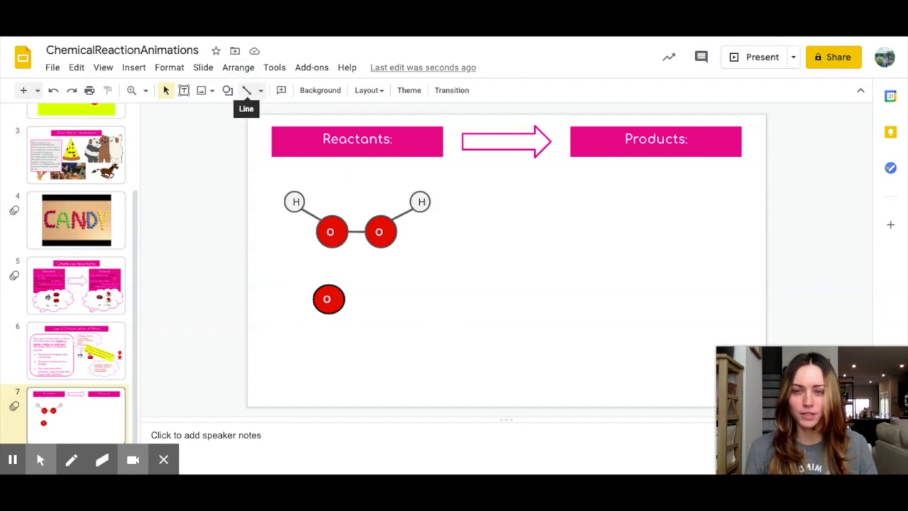
# Draw a short straight line rightward from the O circle.
pyautogui.click(259, 93)
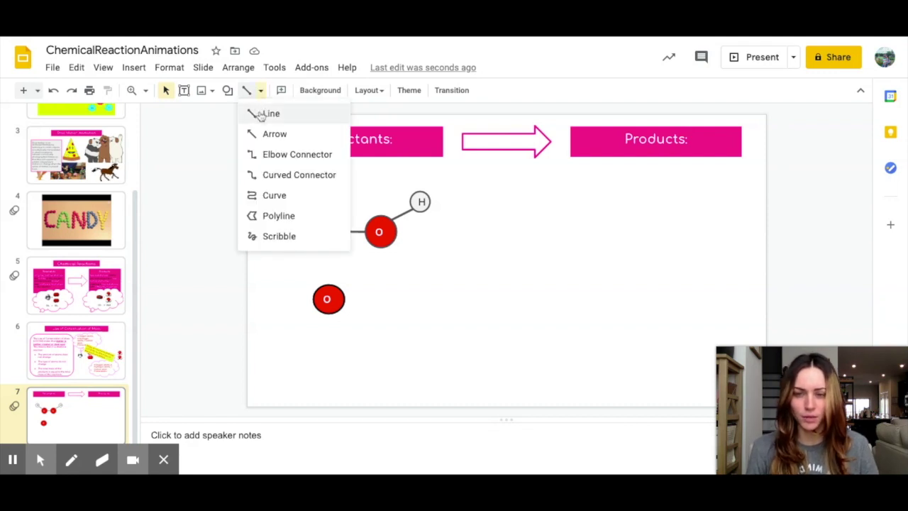
pyautogui.click(259, 114)
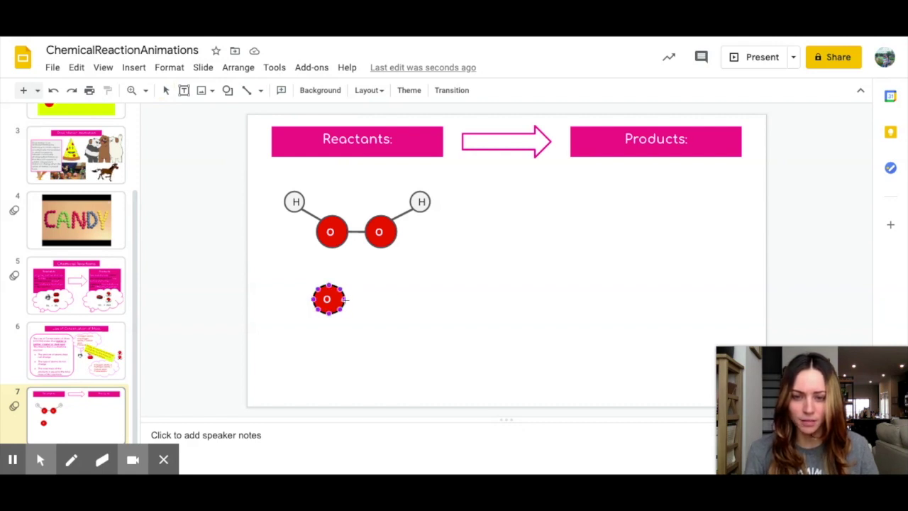
pyautogui.moveTo(344, 299); pyautogui.dragTo(364, 300)
pyautogui.click(418, 301)
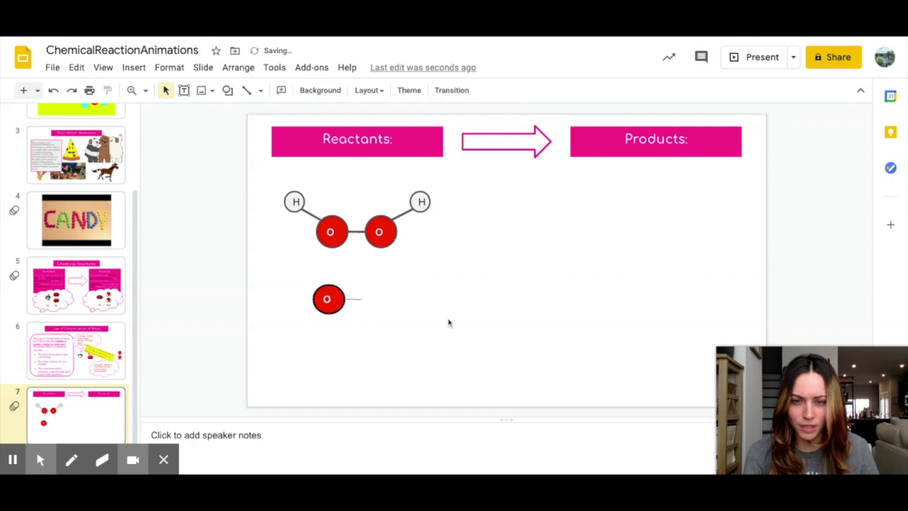
# Set the bond line's weight to 4px.
pyautogui.click(358, 299)
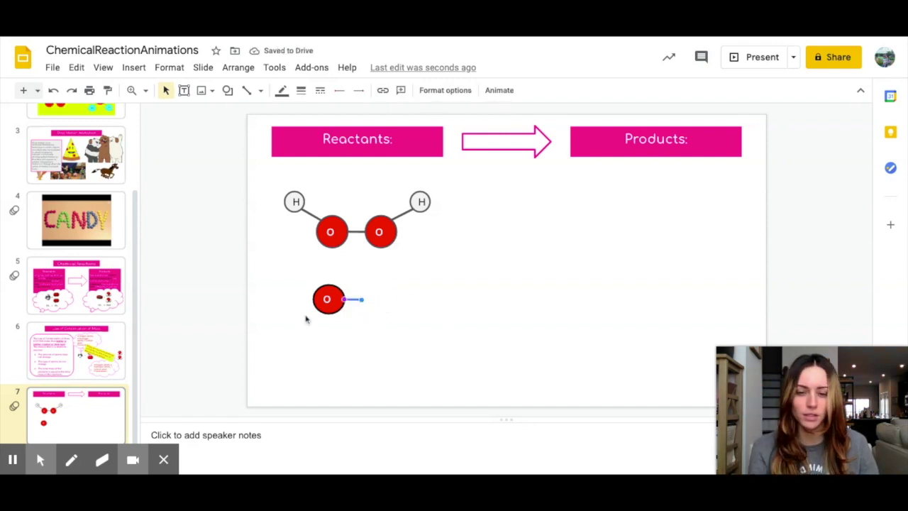
pyautogui.click(388, 293)
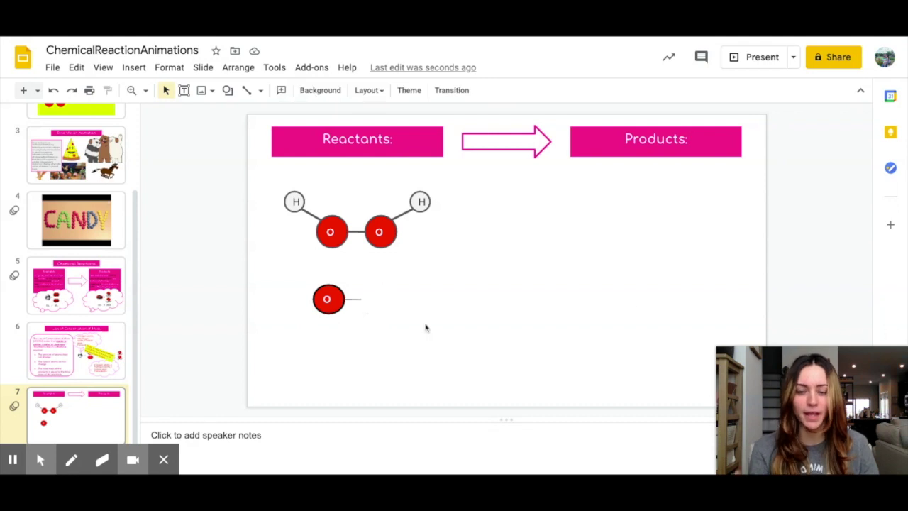
pyautogui.click(350, 299)
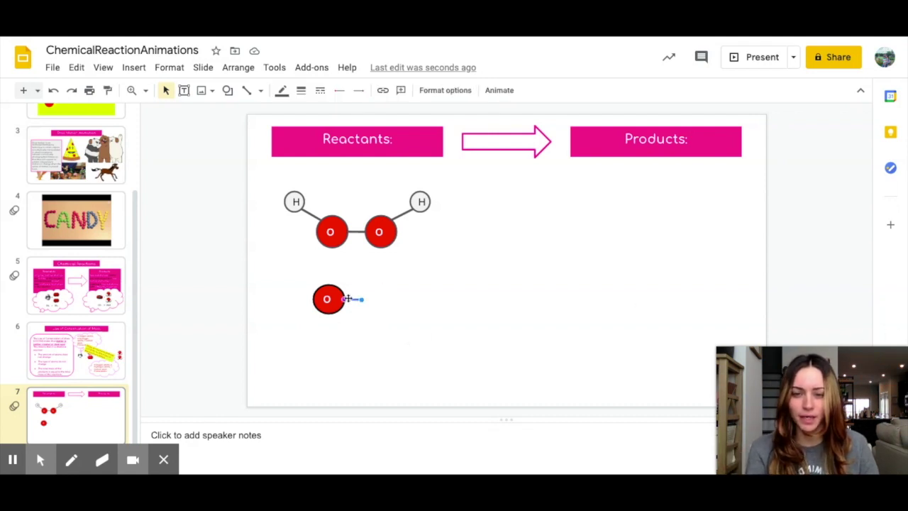
pyautogui.click(301, 90)
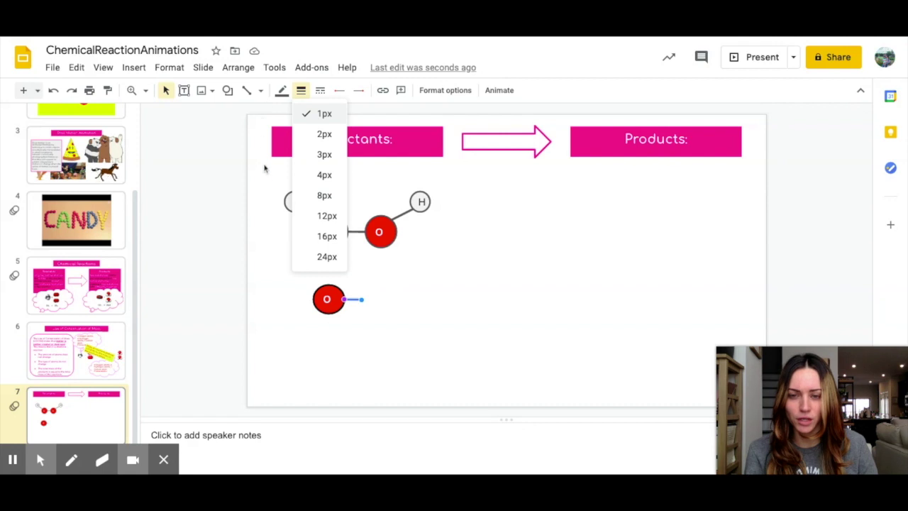
pyautogui.click(322, 176)
pyautogui.click(568, 306)
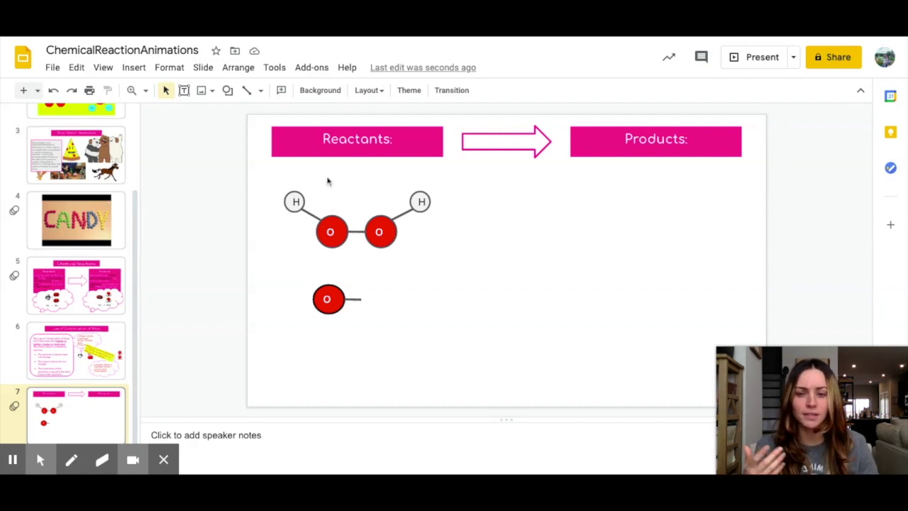
# Duplicate the H–O–O–H molecule and move the copy down onto the lone O row.
pyautogui.click(253, 167)
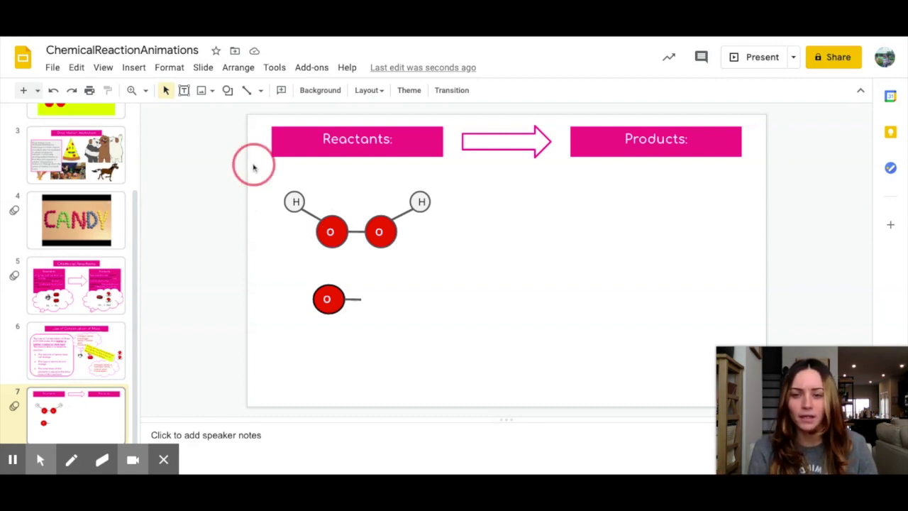
pyautogui.moveTo(253, 166); pyautogui.dragTo(467, 279)
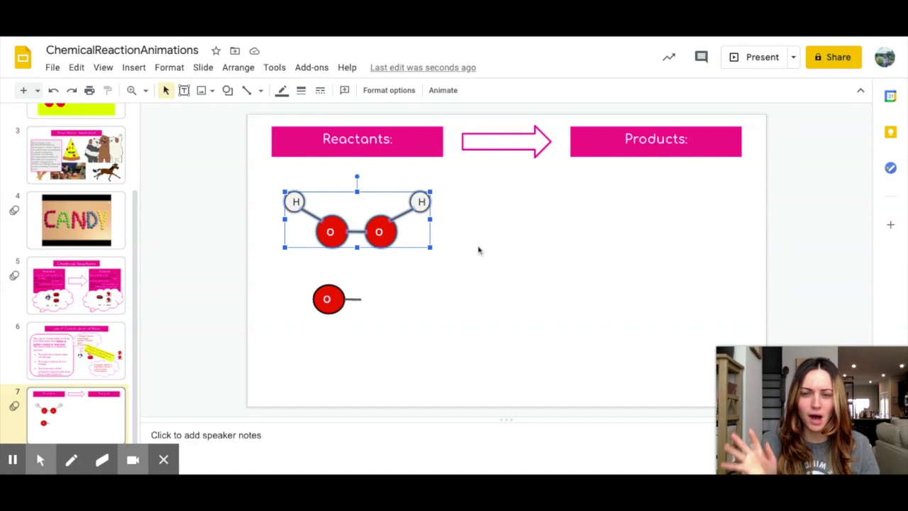
pyautogui.hotkey('ctrl', 'd')
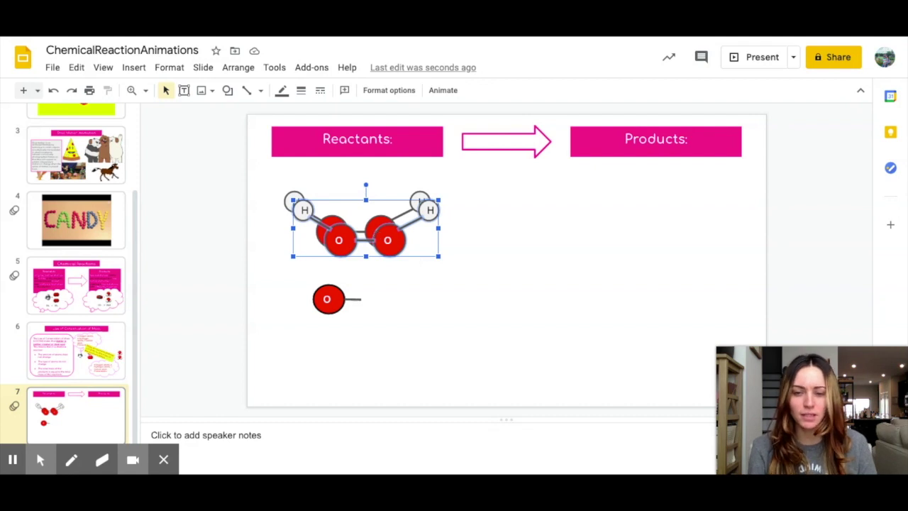
pyautogui.moveTo(429, 245); pyautogui.dragTo(445, 302)
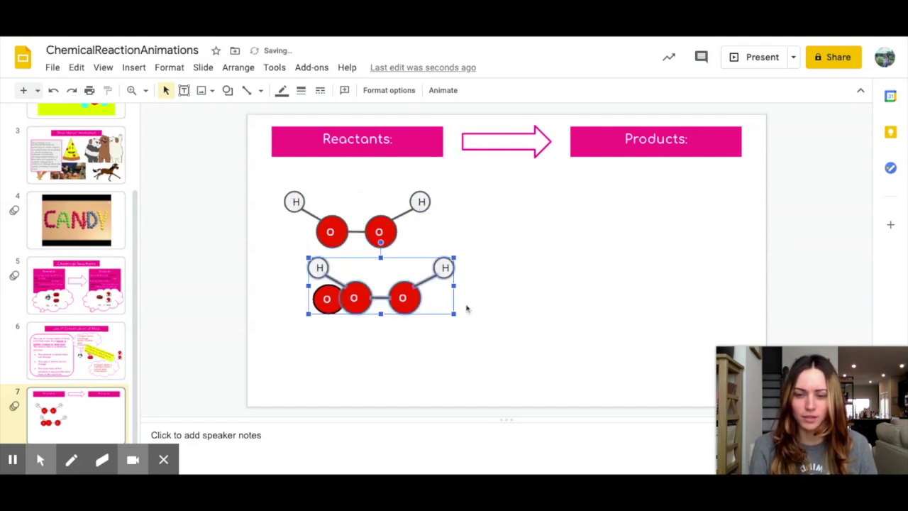
pyautogui.click(513, 305)
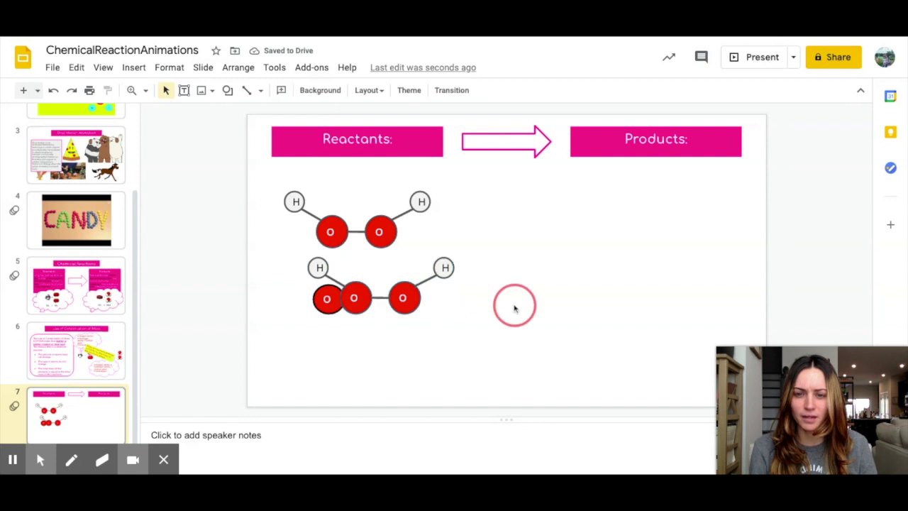
# Delete the extra O from the lower molecule and shift the molecule down and left.
pyautogui.click(318, 303)
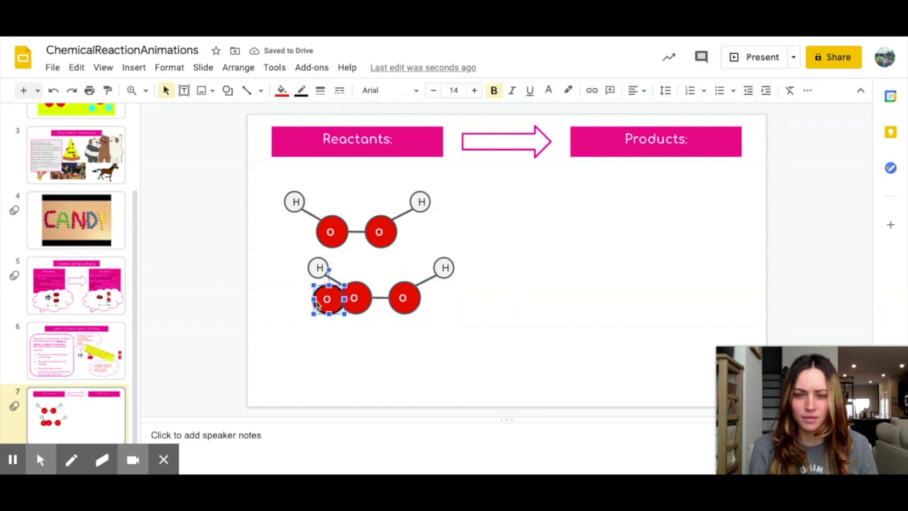
pyautogui.press('Delete')
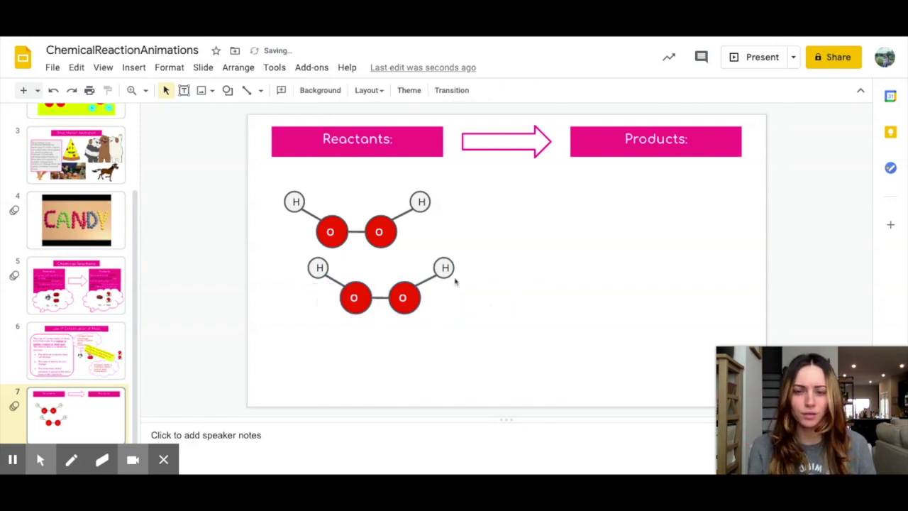
pyautogui.moveTo(253, 251); pyautogui.dragTo(487, 359)
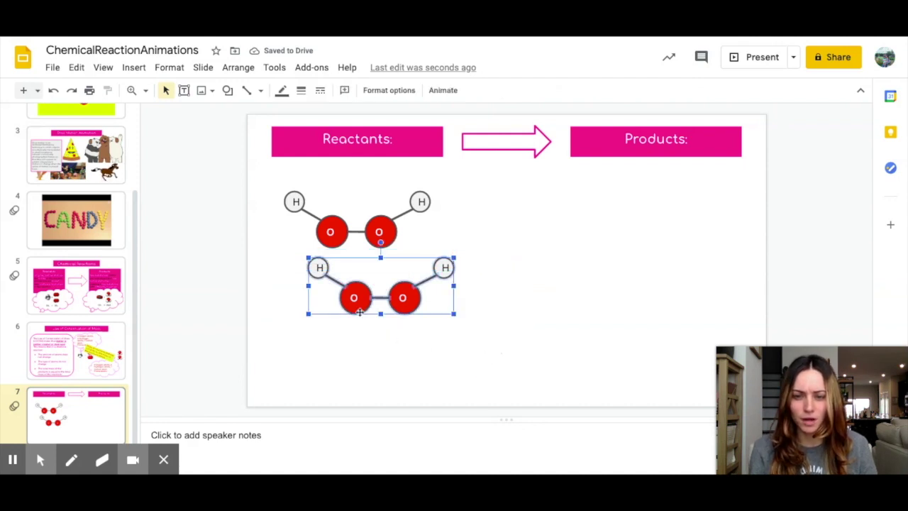
pyautogui.moveTo(360, 313); pyautogui.dragTo(321, 339)
pyautogui.click(468, 339)
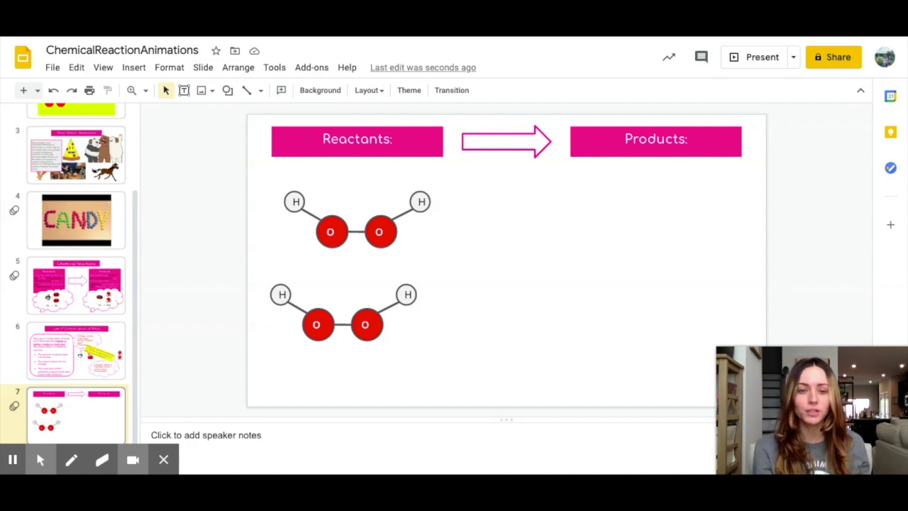
# Deselect the lower molecule, leaving two stacked H–O–O–H molecules on slide 7.
pyautogui.click(164, 463)
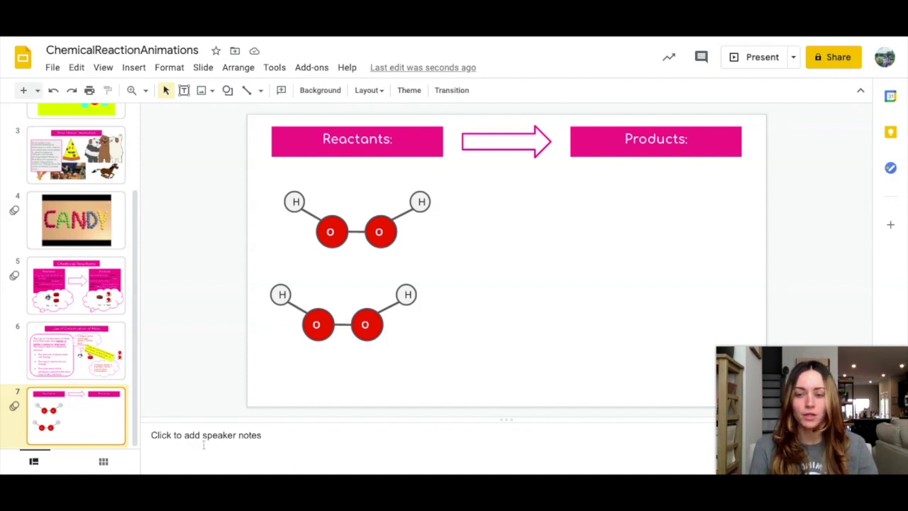
# Duplicate slide 7 as a new slide 8.
pyautogui.click(87, 427)
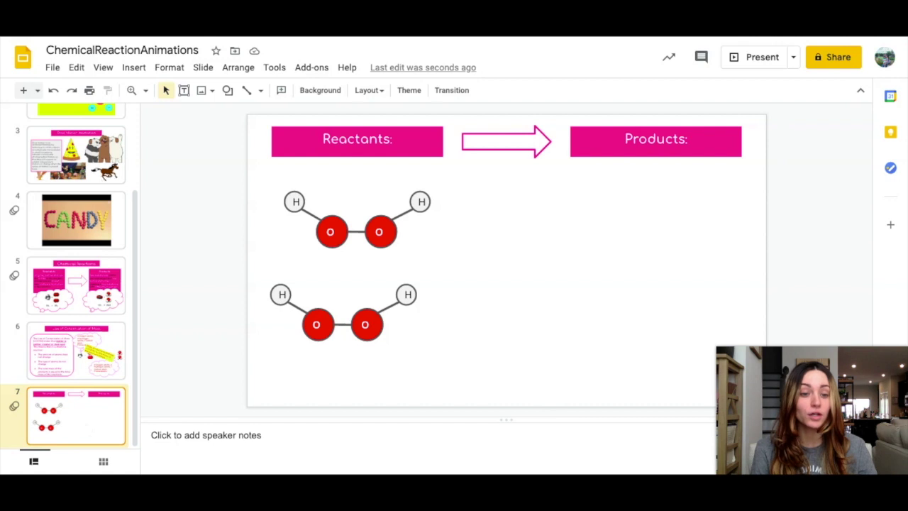
pyautogui.rightClick(92, 425)
pyautogui.click(135, 188)
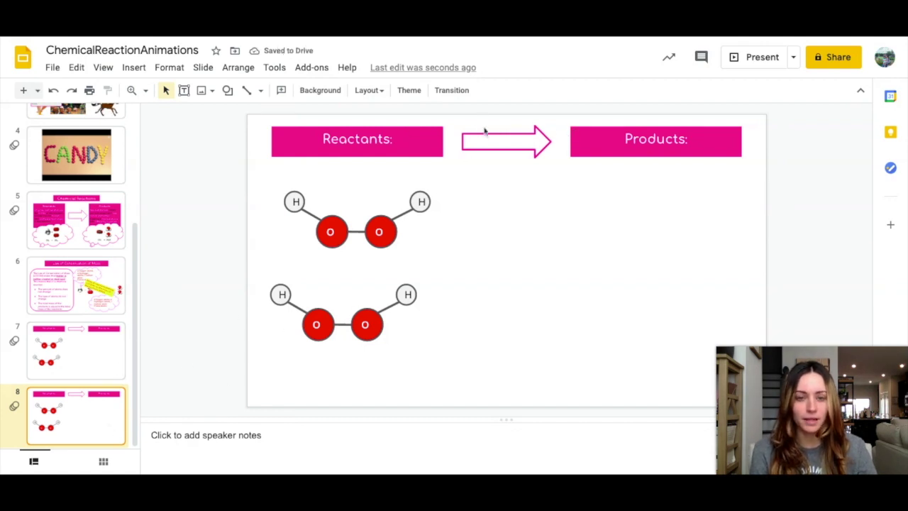
# Delete the Reactants heading, pink arrow and Products heading from slide 8.
pyautogui.click(310, 141)
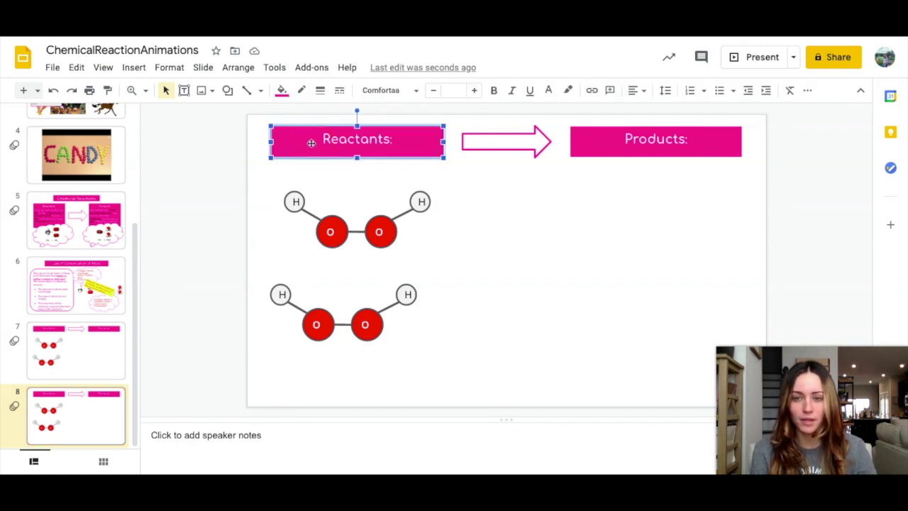
pyautogui.press('Delete')
pyautogui.click(468, 139)
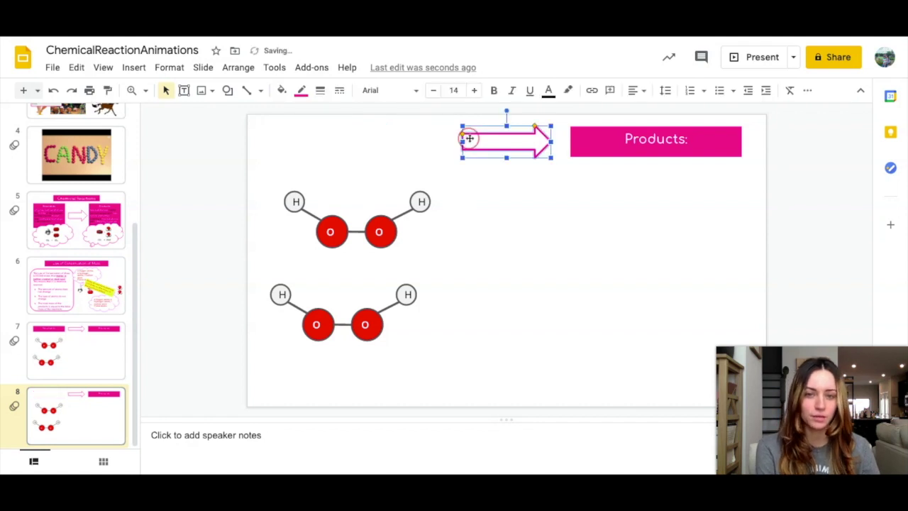
pyautogui.press('Delete')
pyautogui.click(593, 142)
pyautogui.press('Delete')
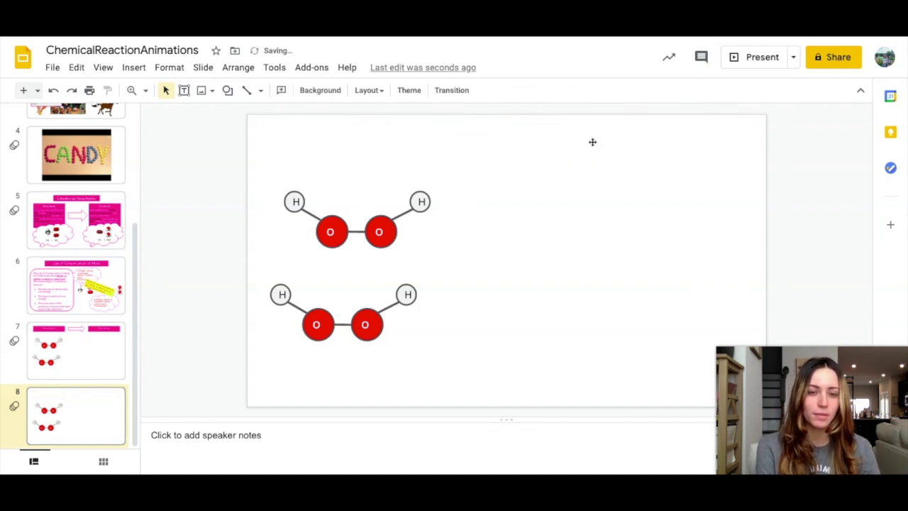
# Remove the Reactants heading, pink arrow and Products heading from slide 7 as well.
pyautogui.click(78, 368)
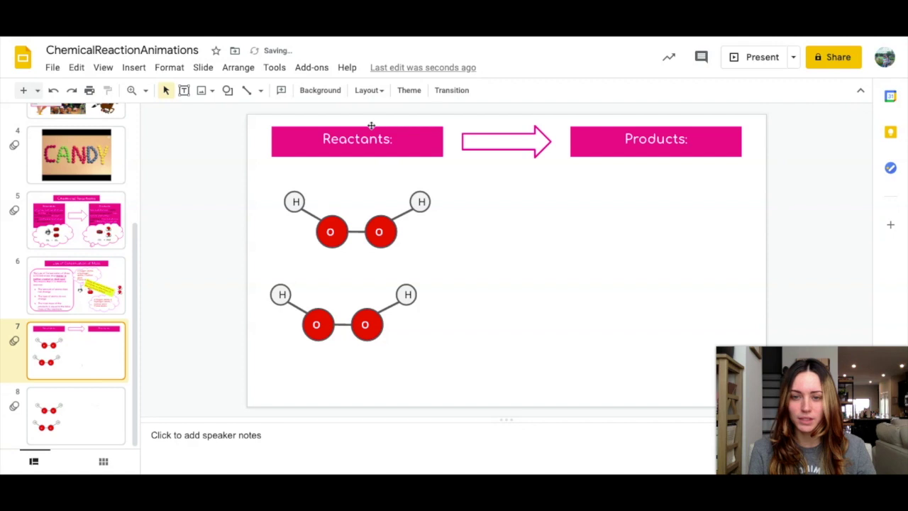
pyautogui.click(372, 125)
pyautogui.press('Delete')
pyautogui.click(501, 132)
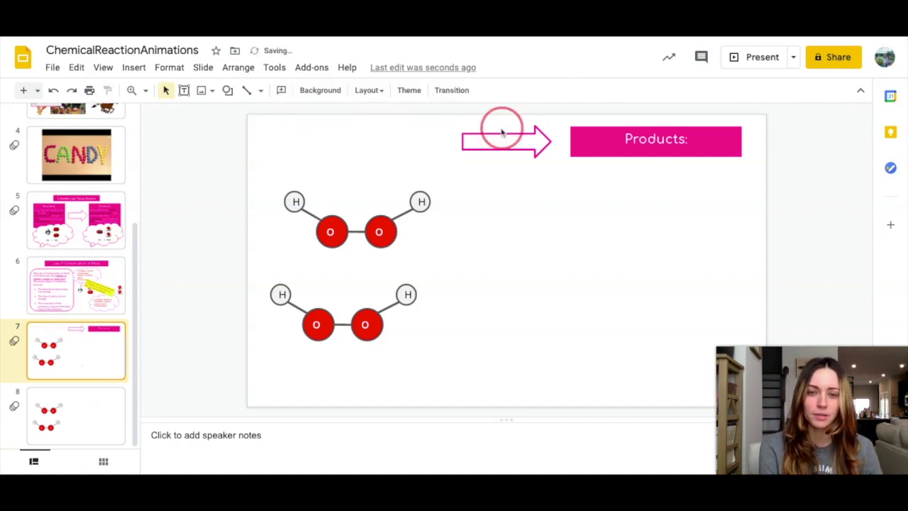
pyautogui.press('Delete')
pyautogui.click(584, 142)
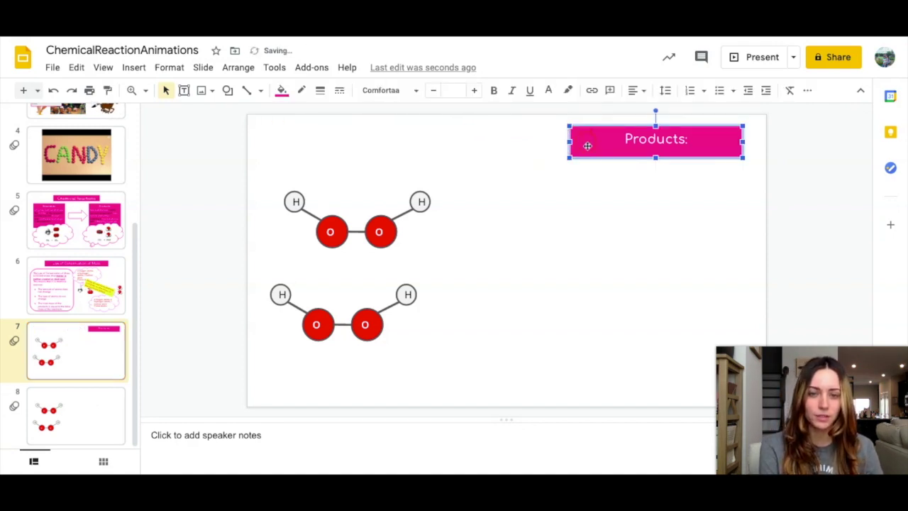
pyautogui.press('Delete')
pyautogui.click(71, 422)
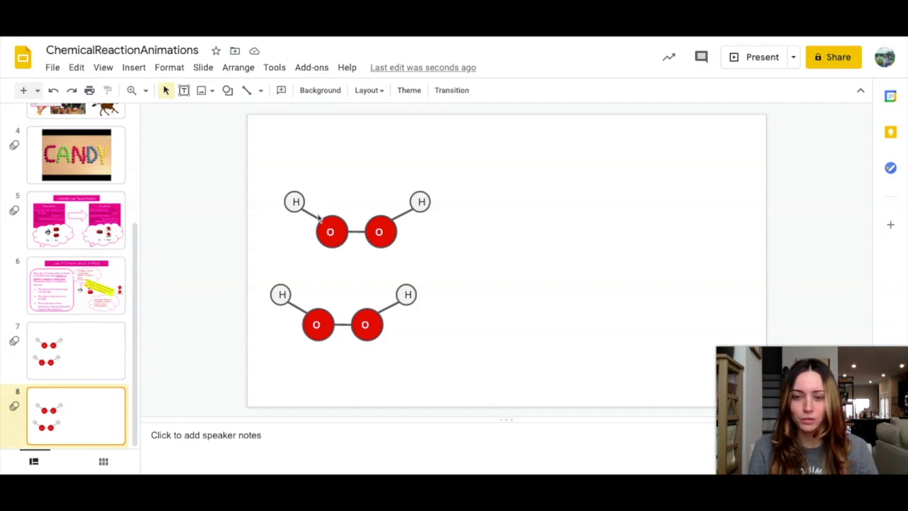
# Nudge the H–O and O–O bond lines of both molecules on slide 8 slightly upward.
pyautogui.moveTo(313, 215); pyautogui.dragTo(316, 211)
pyautogui.click(357, 224)
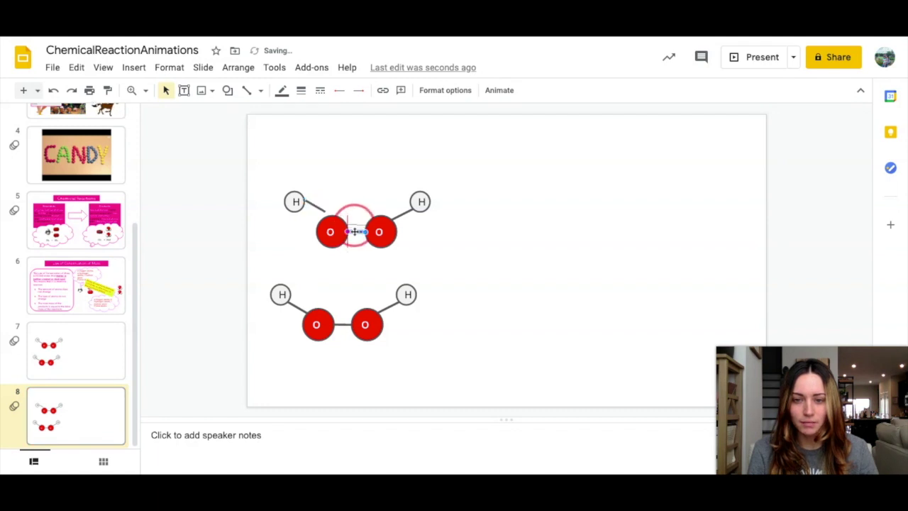
pyautogui.moveTo(406, 215); pyautogui.dragTo(404, 210)
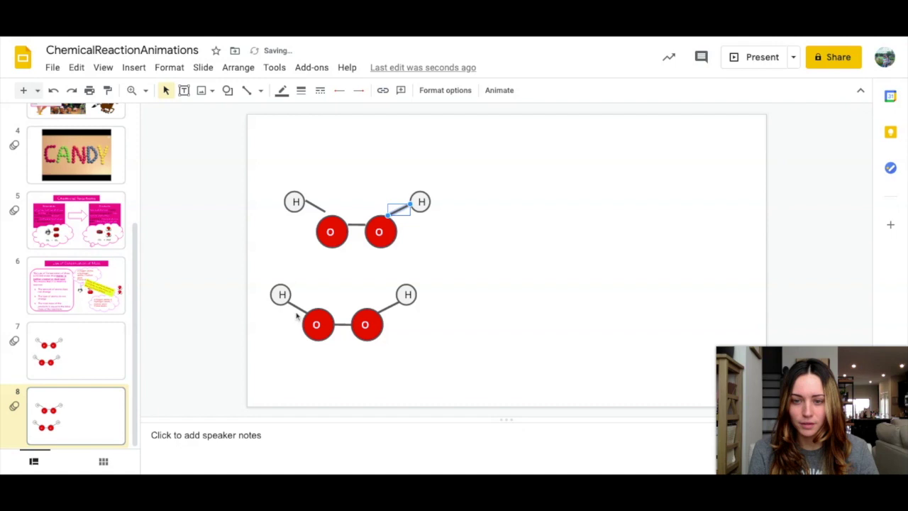
pyautogui.moveTo(298, 310); pyautogui.dragTo(301, 301)
pyautogui.click(339, 325)
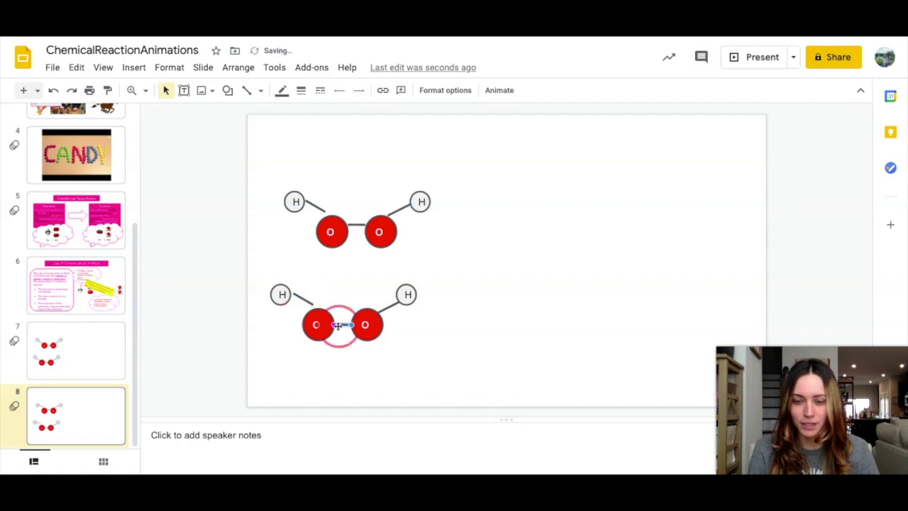
pyautogui.moveTo(338, 325); pyautogui.dragTo(387, 311)
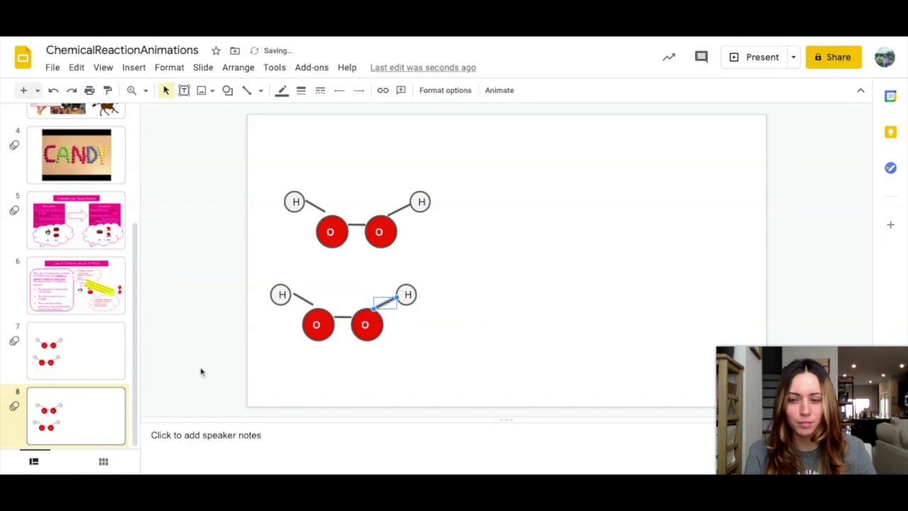
# Duplicate slide 8 as a new slide 9.
pyautogui.click(326, 377)
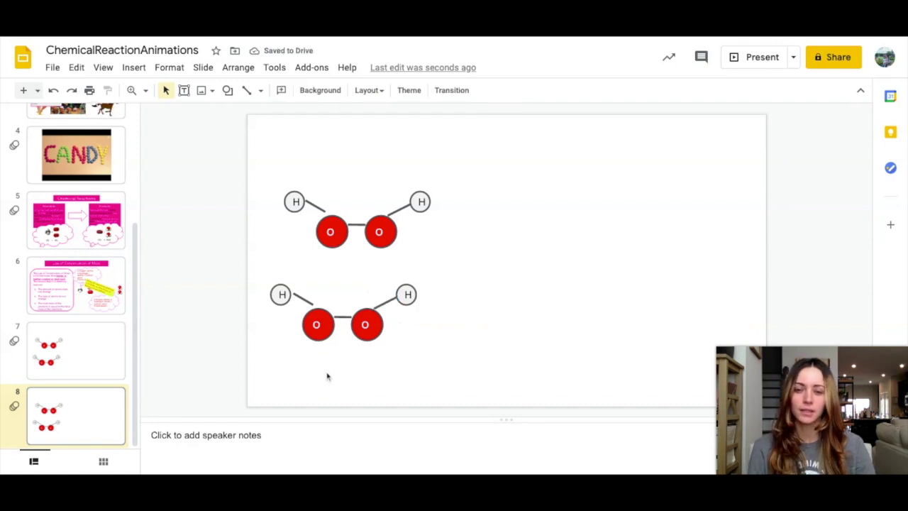
pyautogui.rightClick(93, 423)
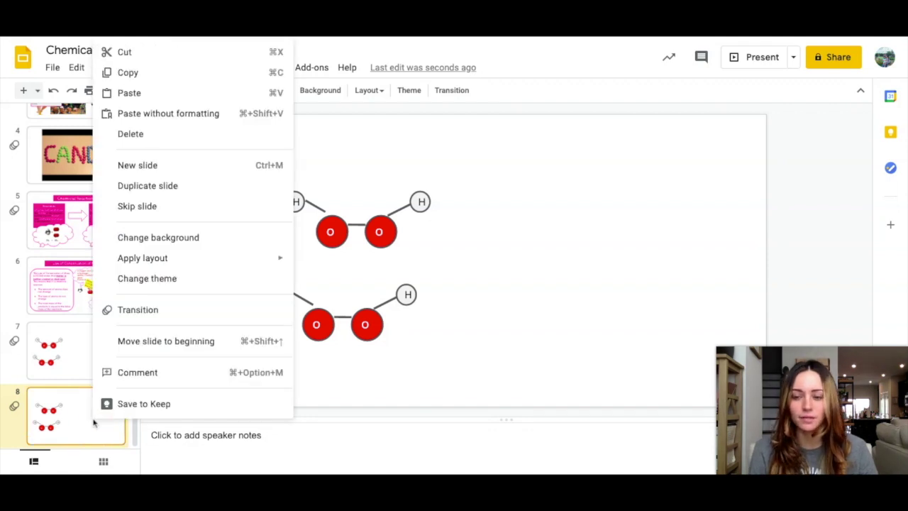
pyautogui.click(140, 194)
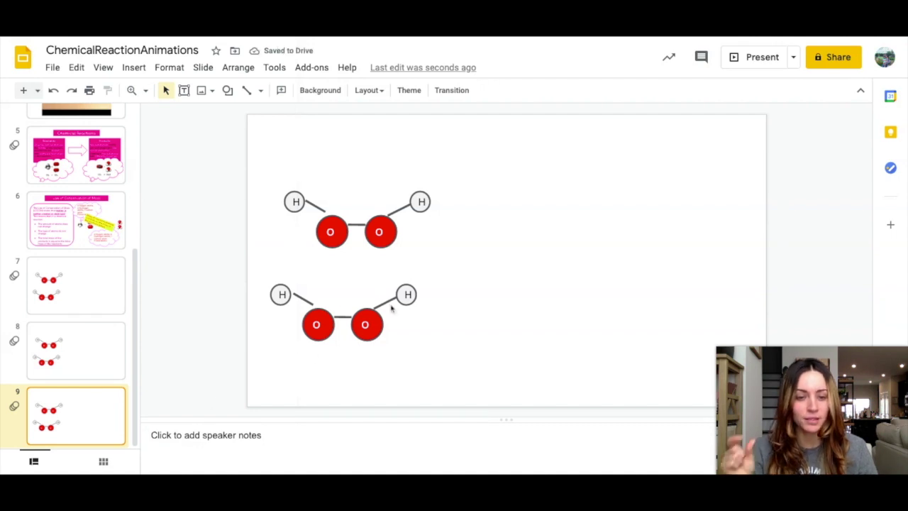
# Delete the lower molecule's three bond lines on slide 9.
pyautogui.click(346, 320)
pyautogui.press('Delete')
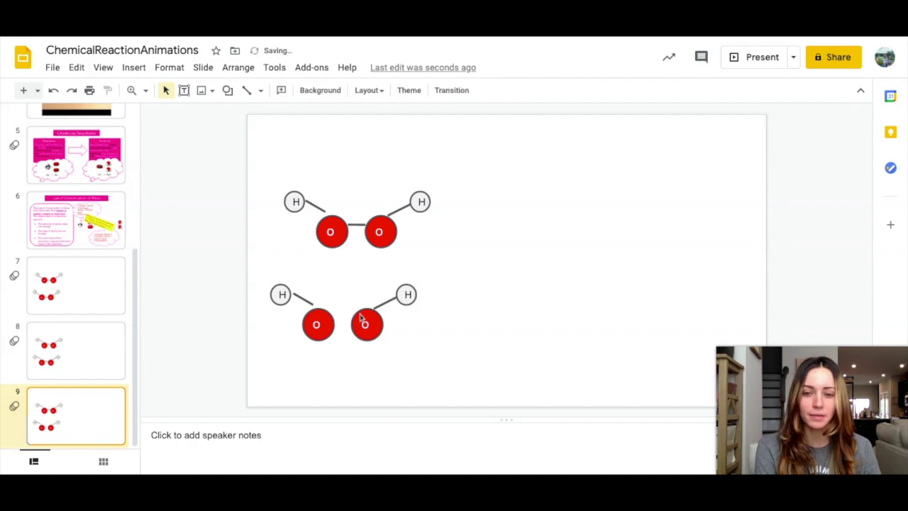
pyautogui.click(378, 304)
pyautogui.press('Delete')
pyautogui.click(313, 302)
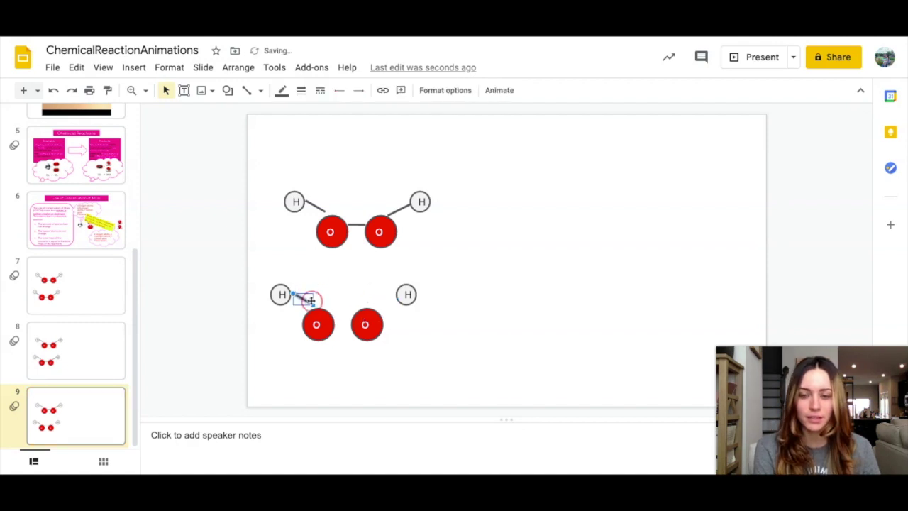
pyautogui.press('Delete')
# Delete the upper molecule's three bond lines, leaving only loose H and O atoms.
pyautogui.click(320, 209)
pyautogui.press('Delete')
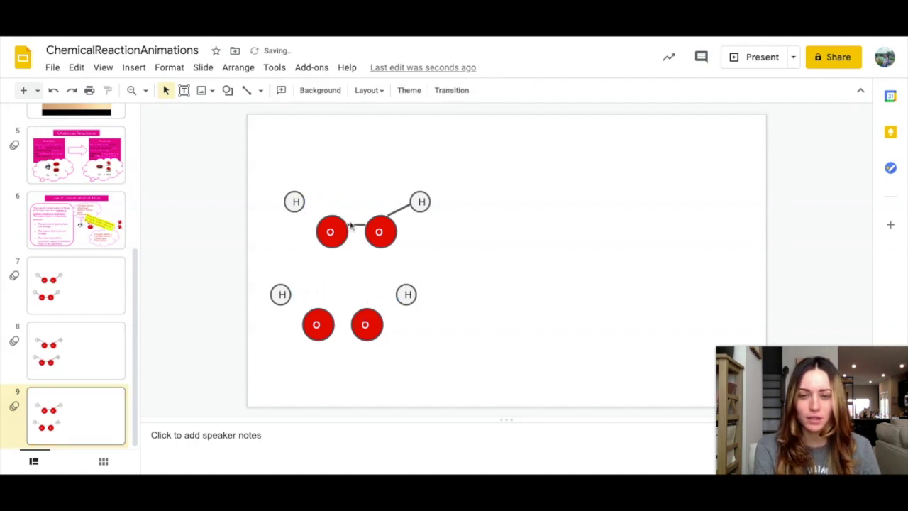
pyautogui.click(355, 224)
pyautogui.press('Delete')
pyautogui.click(397, 211)
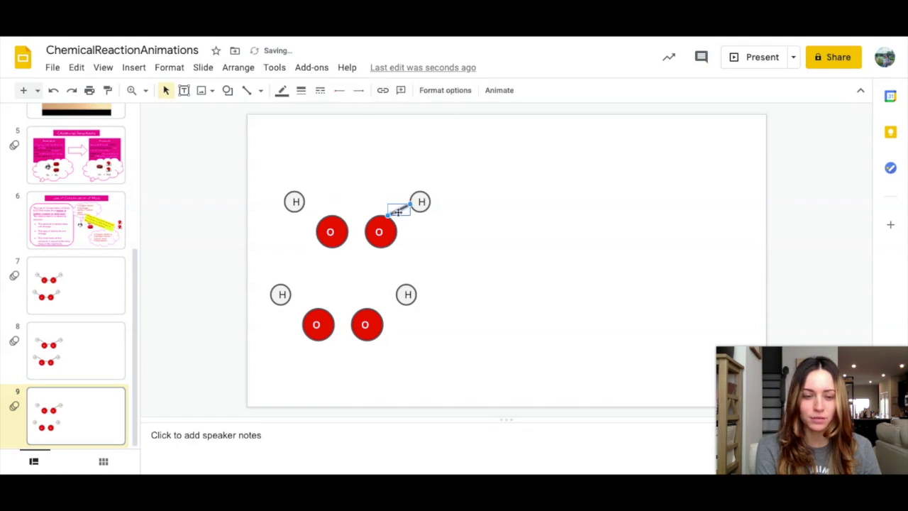
pyautogui.press('Delete')
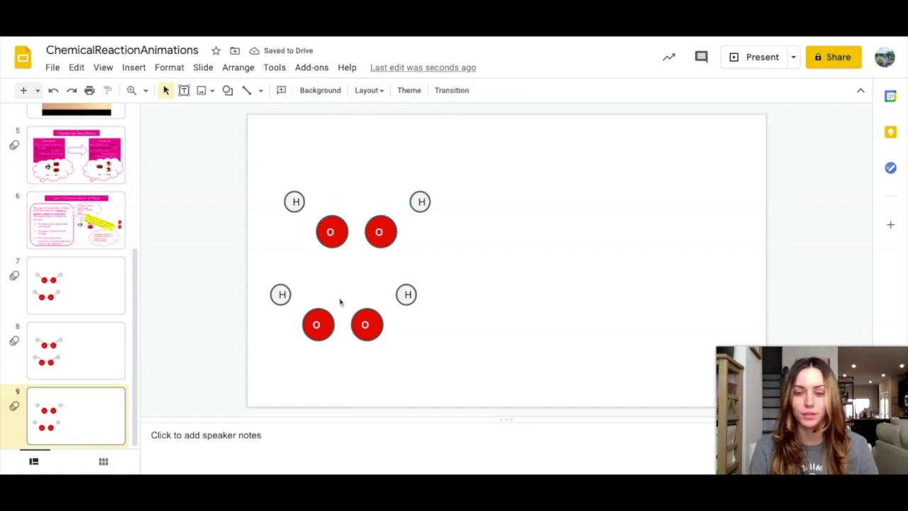
pyautogui.rightClick(112, 419)
# Duplicate slide 9 as slide 10 and spread its H and O atoms apart slightly.
pyautogui.click(158, 252)
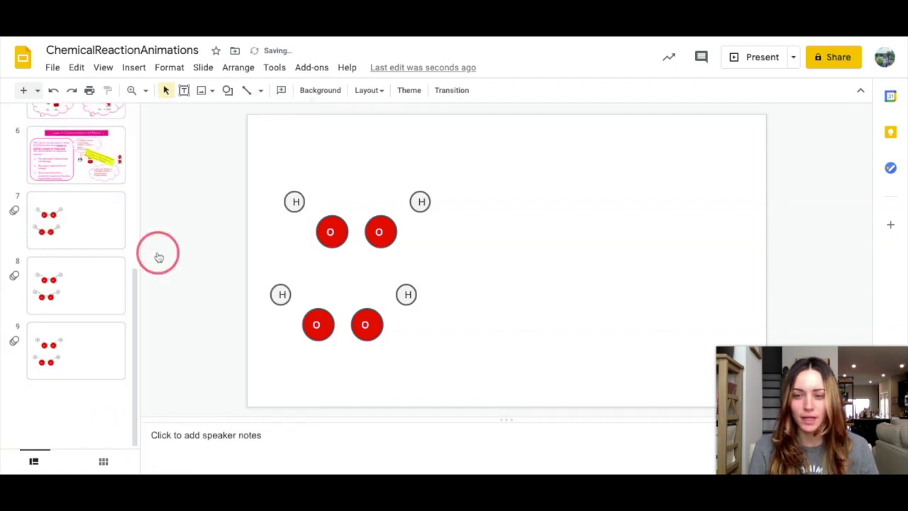
pyautogui.click(93, 416)
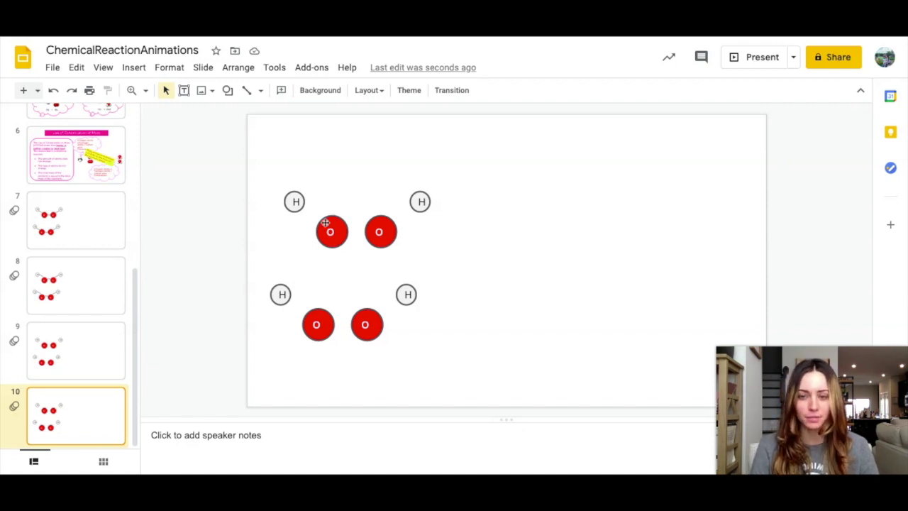
pyautogui.moveTo(325, 222); pyautogui.dragTo(332, 209)
pyautogui.moveTo(381, 233); pyautogui.dragTo(388, 237)
pyautogui.moveTo(420, 202); pyautogui.dragTo(426, 201)
pyautogui.click(294, 201)
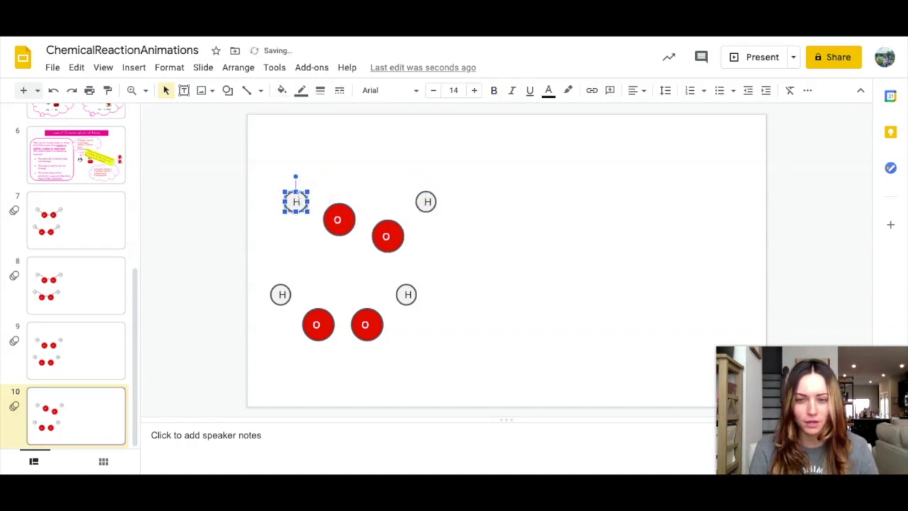
pyautogui.moveTo(294, 202); pyautogui.dragTo(296, 198)
pyautogui.click(281, 295)
pyautogui.moveTo(281, 295); pyautogui.dragTo(285, 287)
pyautogui.moveTo(318, 324); pyautogui.dragTo(381, 329)
pyautogui.moveTo(407, 294); pyautogui.dragTo(415, 293)
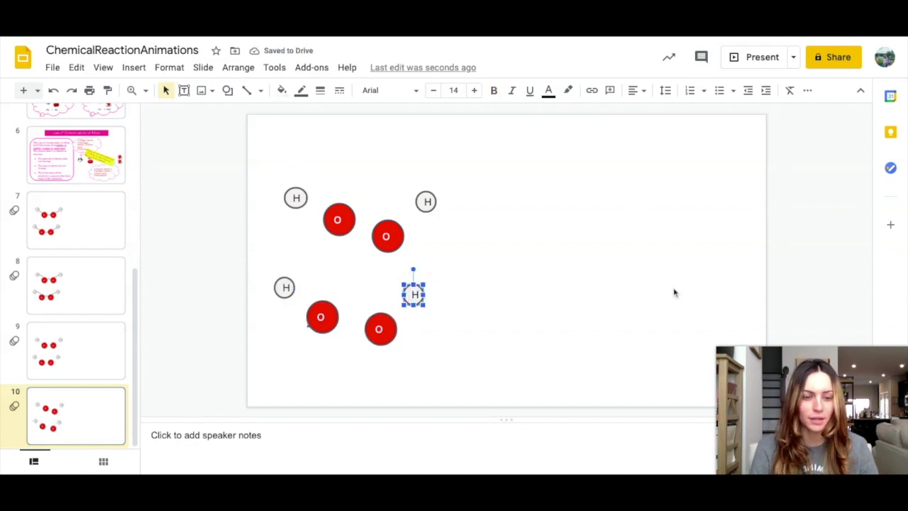
# Duplicate slide 10 as slide 11 and shift its atoms slightly further right.
pyautogui.click(77, 432)
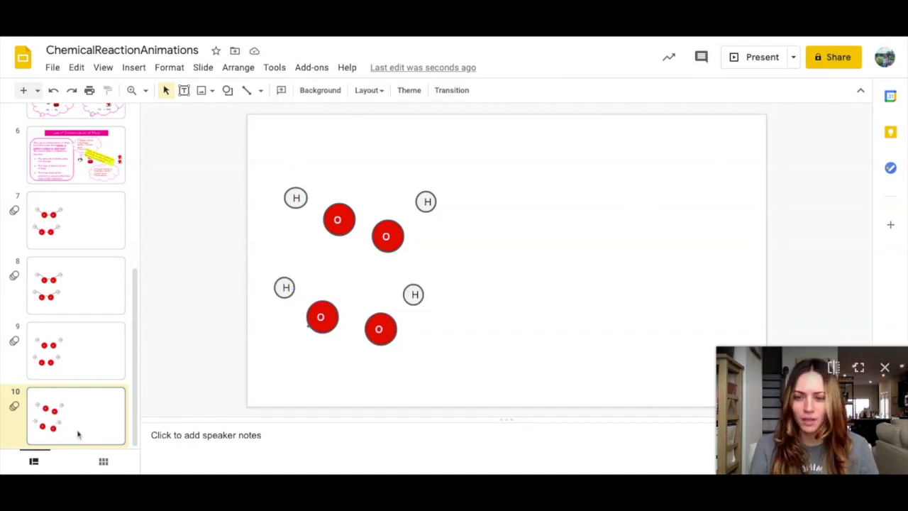
pyautogui.hotkey('ctrl', 'd')
pyautogui.moveTo(401, 239); pyautogui.dragTo(414, 242)
pyautogui.moveTo(415, 294); pyautogui.dragTo(420, 296)
pyautogui.moveTo(381, 328); pyautogui.dragTo(395, 334)
pyautogui.moveTo(321, 316)
pyautogui.mouseDown()
pyautogui.moveTo(345, 304)
pyautogui.moveTo(332, 314)
pyautogui.mouseUp()
pyautogui.moveTo(284, 287); pyautogui.dragTo(295, 284)
pyautogui.moveTo(297, 198); pyautogui.dragTo(358, 210)
pyautogui.moveTo(426, 202); pyautogui.dragTo(428, 203)
pyautogui.click(245, 371)
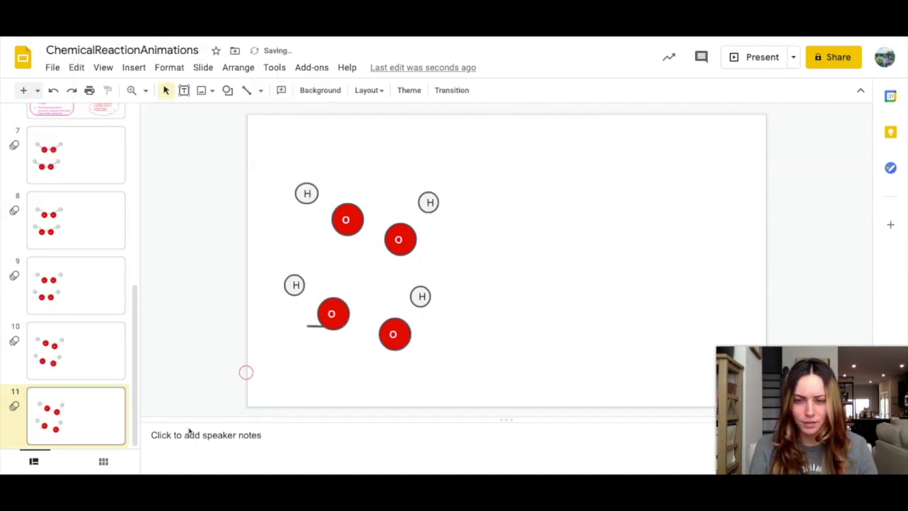
# Delete the stray line by the lower O and duplicate slide 11 as slide 12.
pyautogui.click(309, 327)
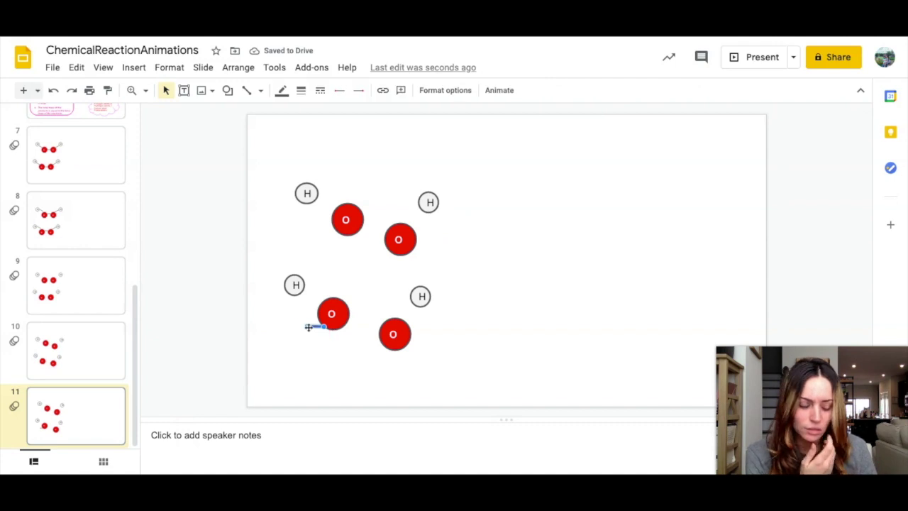
pyautogui.press('Delete')
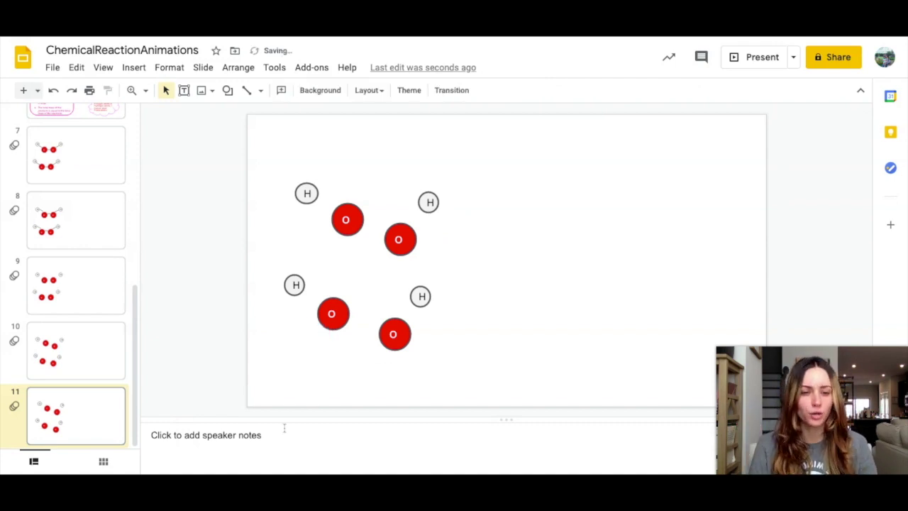
pyautogui.click(89, 421)
pyautogui.rightClick(88, 421)
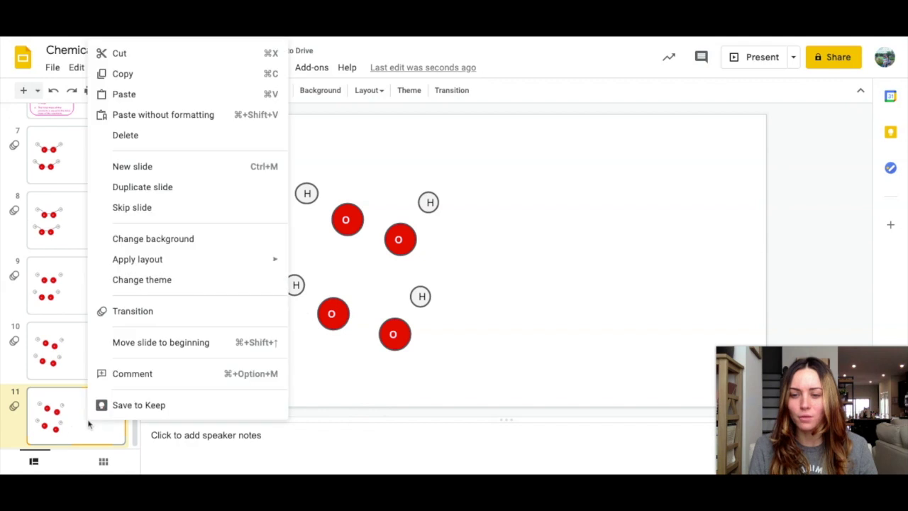
pyautogui.click(151, 192)
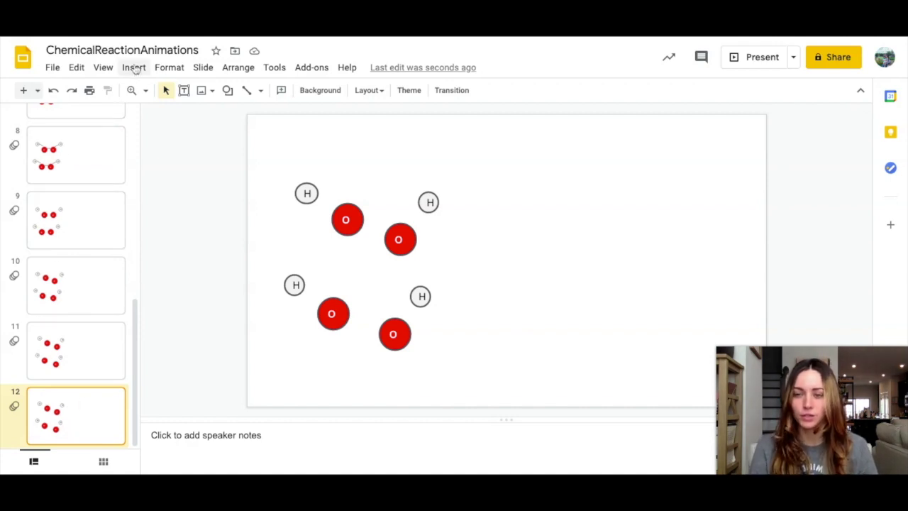
# Move the atoms to the right into two H–O–H groups and an O–O pair.
pyautogui.moveTo(392, 236); pyautogui.dragTo(599, 207)
pyautogui.moveTo(355, 223); pyautogui.dragTo(619, 330)
pyautogui.moveTo(428, 205); pyautogui.dragTo(577, 246)
pyautogui.moveTo(312, 202); pyautogui.dragTo(635, 249)
pyautogui.click(362, 160)
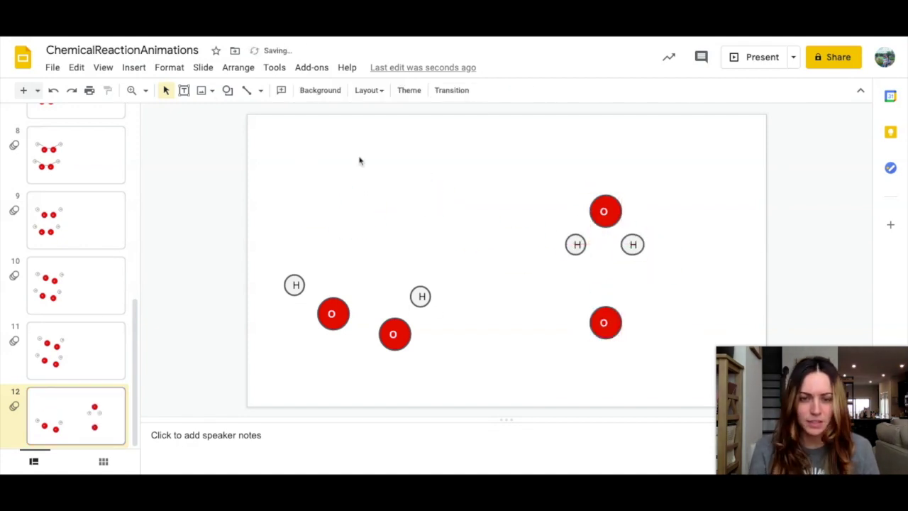
pyautogui.moveTo(428, 301); pyautogui.dragTo(580, 360)
pyautogui.moveTo(294, 285); pyautogui.dragTo(623, 360)
pyautogui.moveTo(395, 334); pyautogui.dragTo(679, 294)
pyautogui.click(333, 313)
pyautogui.moveTo(335, 314); pyautogui.dragTo(732, 296)
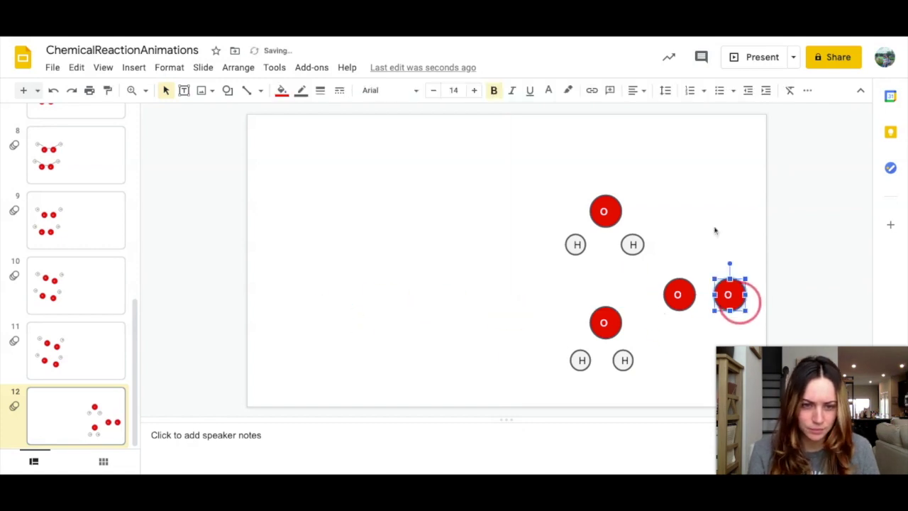
# Draw a connector line bonding the top O to its left H.
pyautogui.click(261, 92)
pyautogui.click(266, 115)
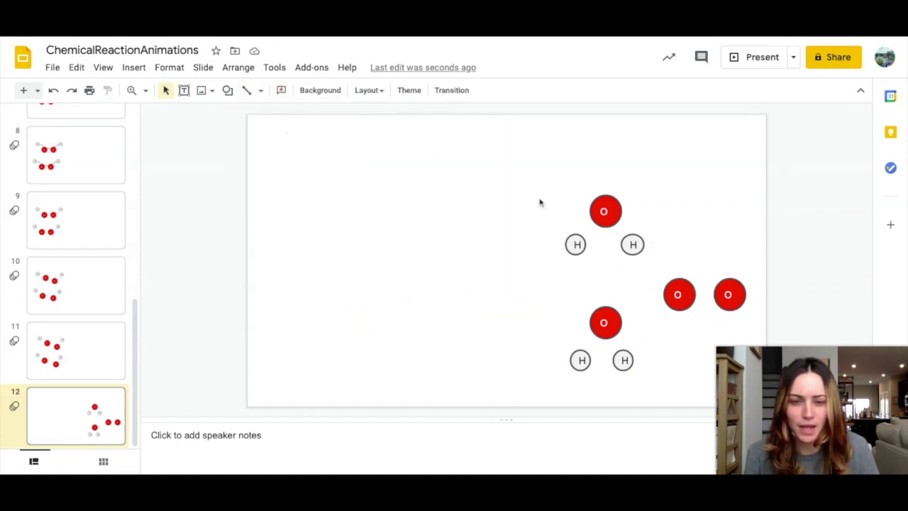
pyautogui.click(261, 91)
pyautogui.click(272, 115)
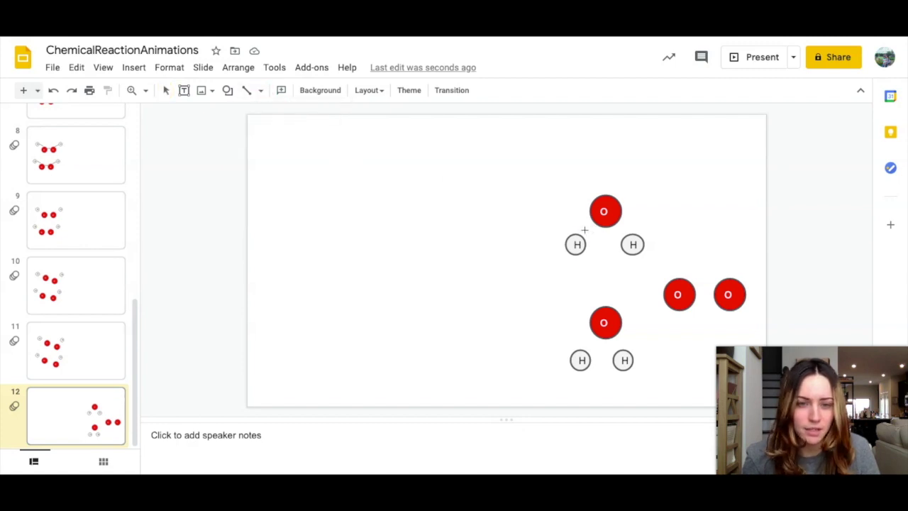
pyautogui.moveTo(592, 222); pyautogui.dragTo(577, 241)
# Make the new O–H bond line thicker.
pyautogui.click(457, 254)
pyautogui.click(583, 234)
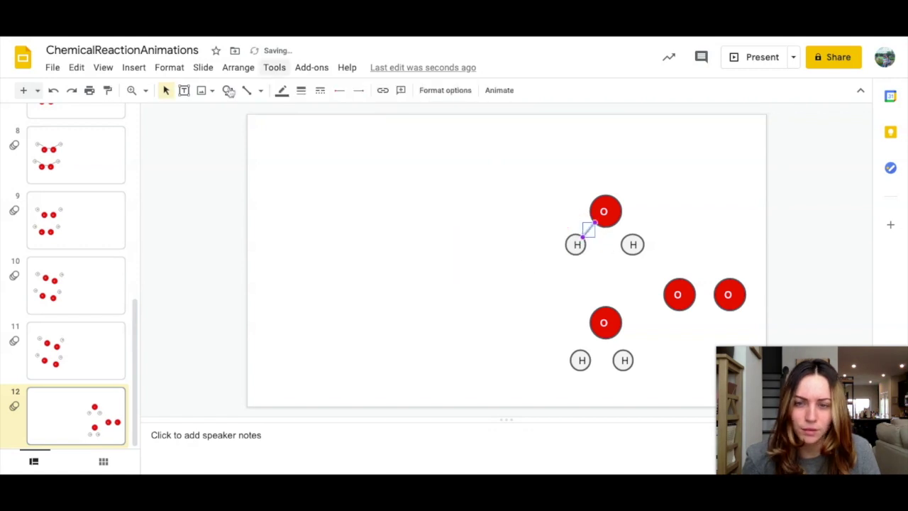
pyautogui.click(301, 90)
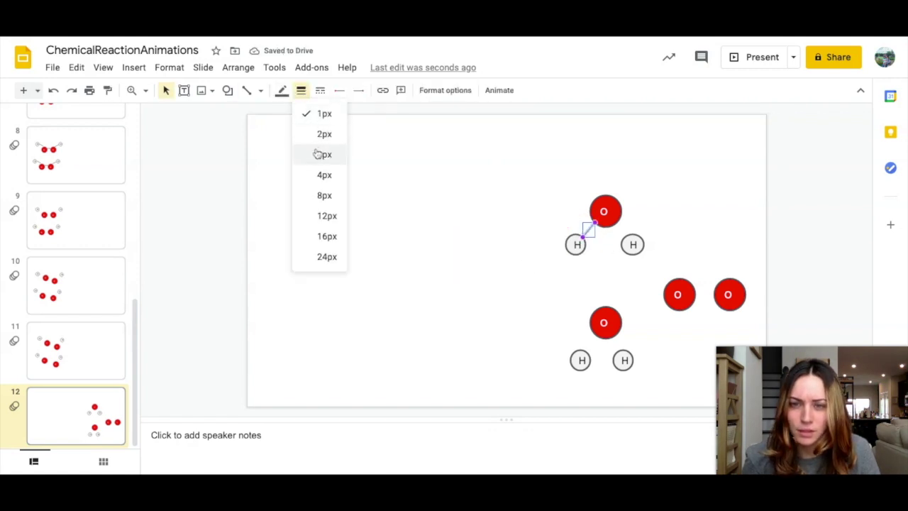
pyautogui.click(321, 174)
# Paste a copy of the bond and attach it between the top O and the right H.
pyautogui.click(522, 225)
pyautogui.click(588, 233)
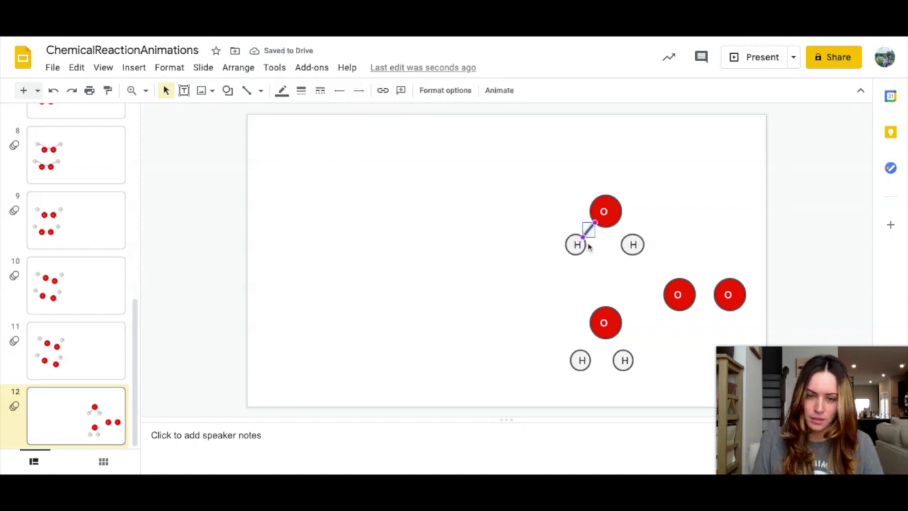
pyautogui.hotkey('ctrl', 'v')
pyautogui.moveTo(596, 240); pyautogui.dragTo(628, 241)
pyautogui.click(660, 204)
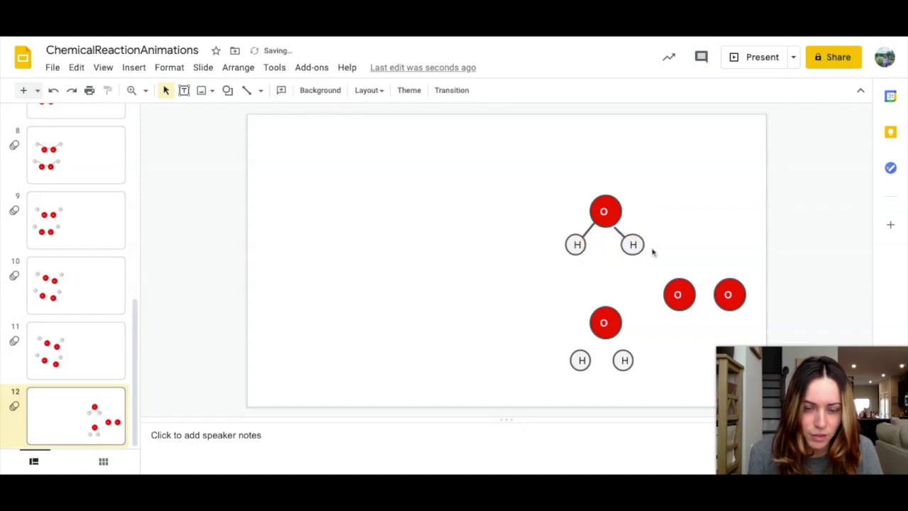
pyautogui.click(622, 234)
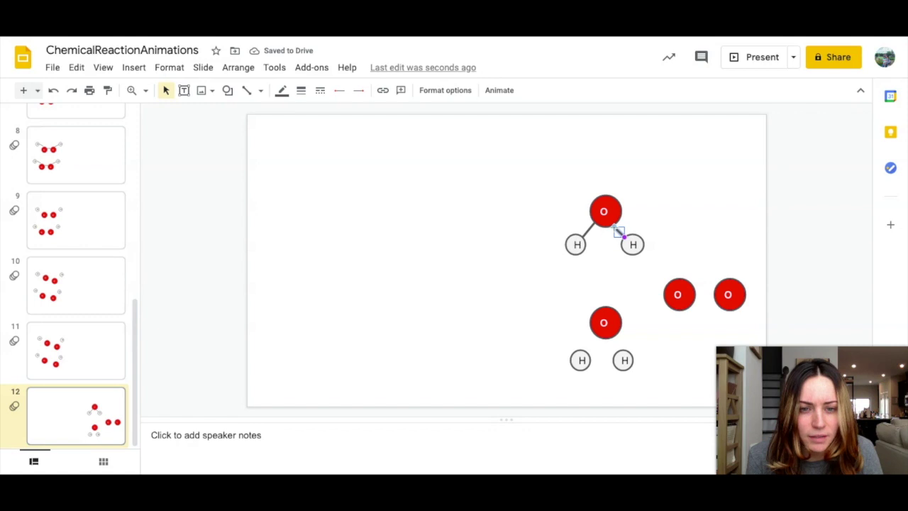
pyautogui.moveTo(619, 232); pyautogui.dragTo(618, 229)
pyautogui.click(665, 189)
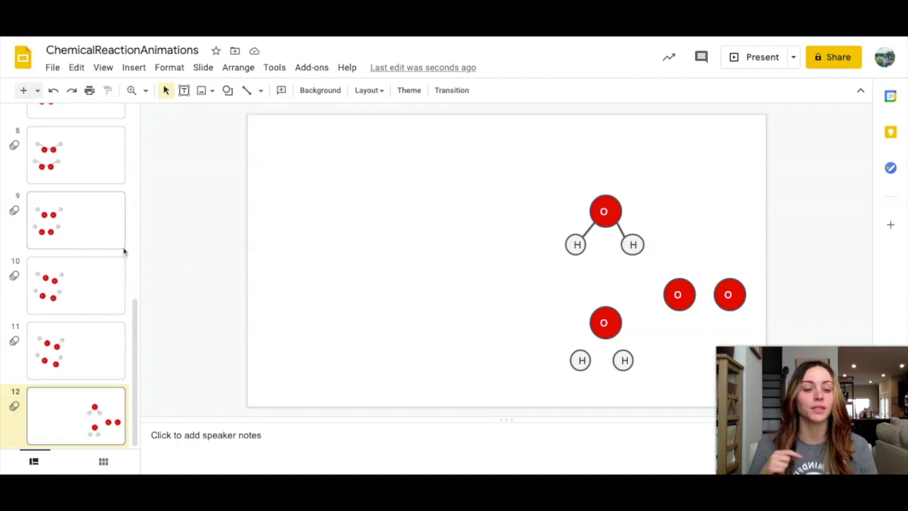
# Launch Creator Studio's Create GIF option from the Add-ons menu.
pyautogui.click(304, 67)
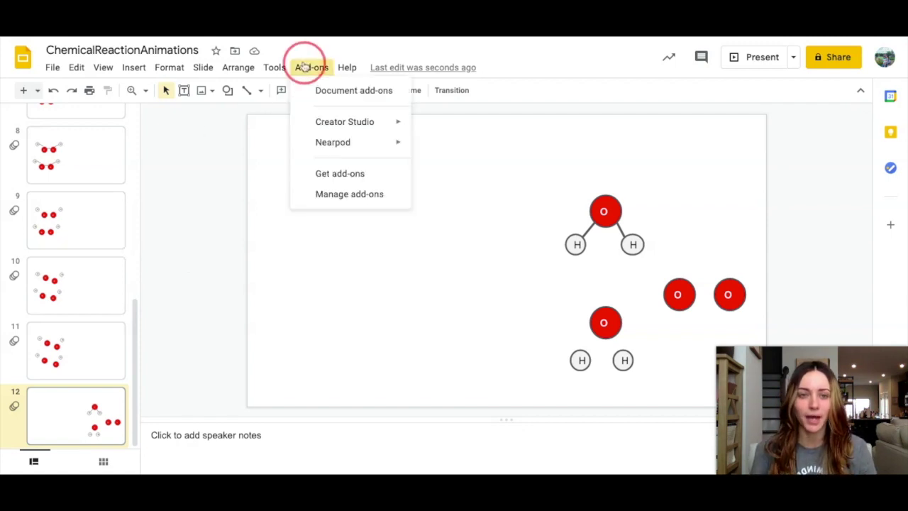
pyautogui.moveTo(348, 124)
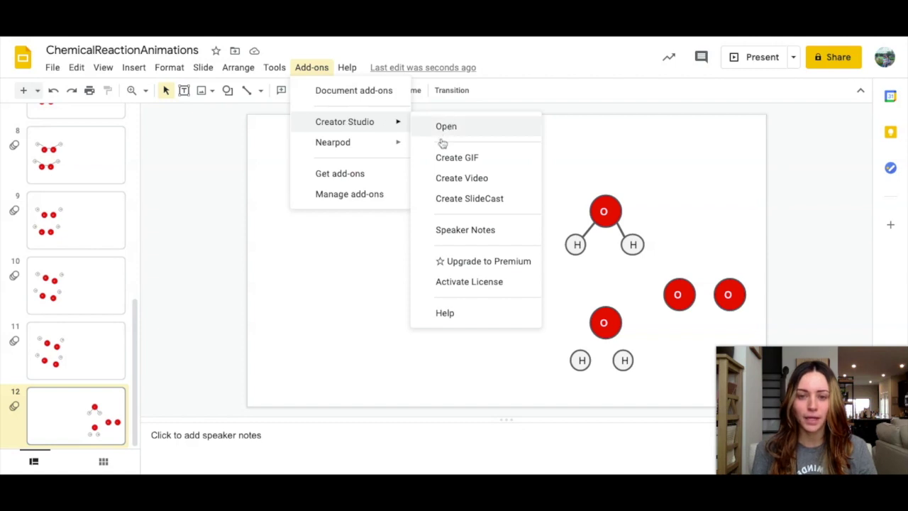
pyautogui.click(440, 162)
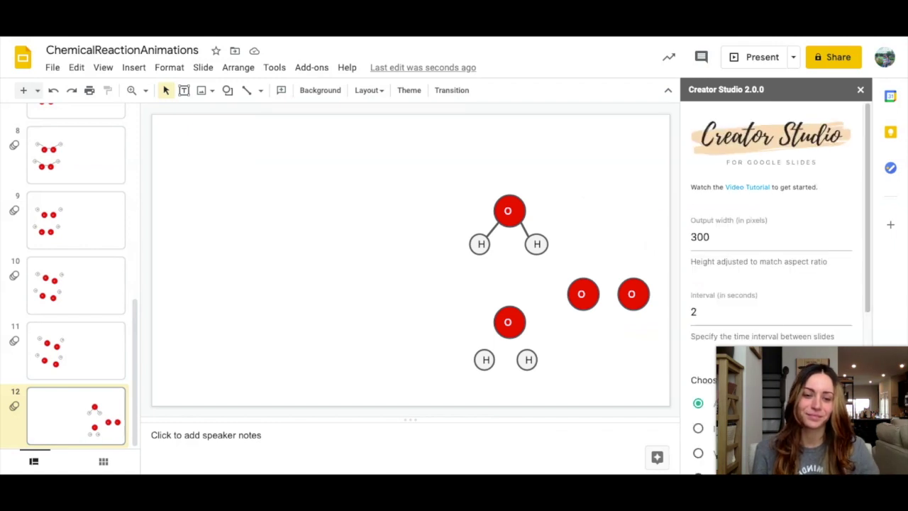
# Set the GIF interval to 1 second and render the deck as a 300 px animated GIF.
pyautogui.scroll(-2, 752, 206)
pyautogui.scroll(-3, 795, 274)
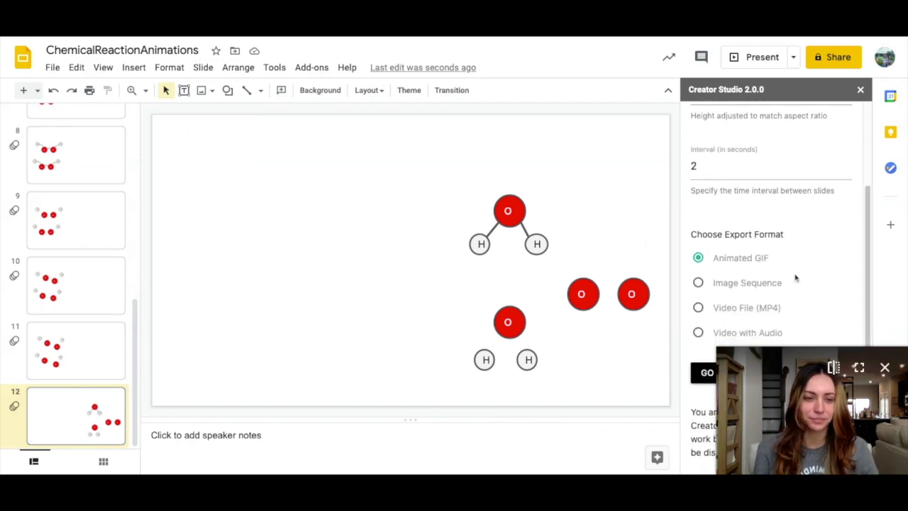
pyautogui.scroll(4, 796, 271)
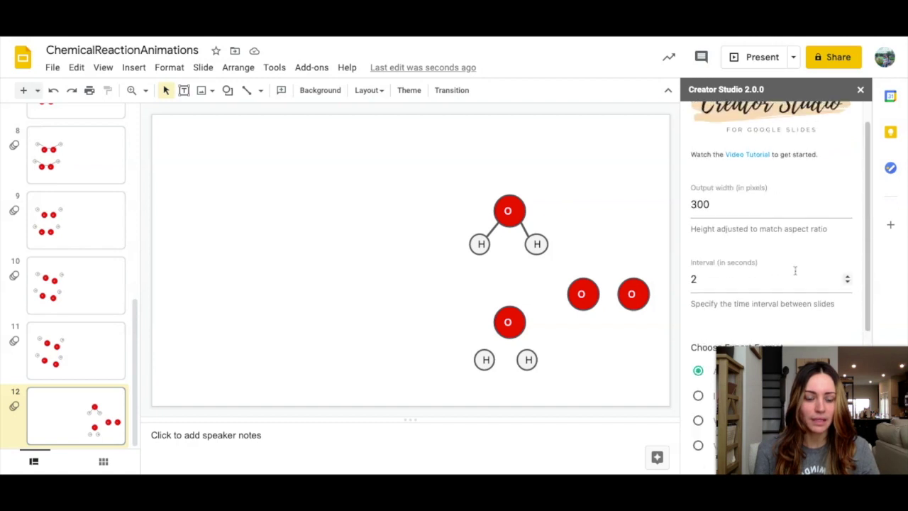
pyautogui.click(703, 279)
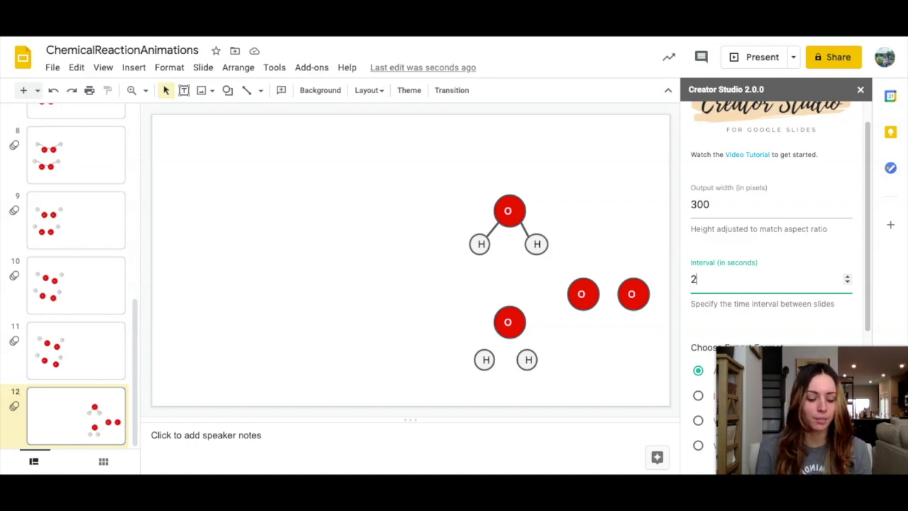
pyautogui.write('1')
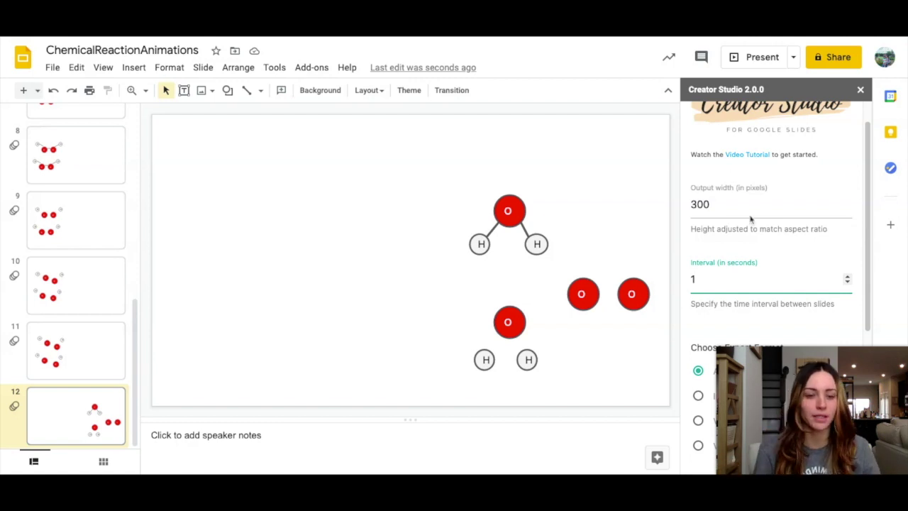
pyautogui.scroll(-2, 750, 220)
pyautogui.scroll(-5, 704, 277)
pyautogui.scroll(3, 752, 255)
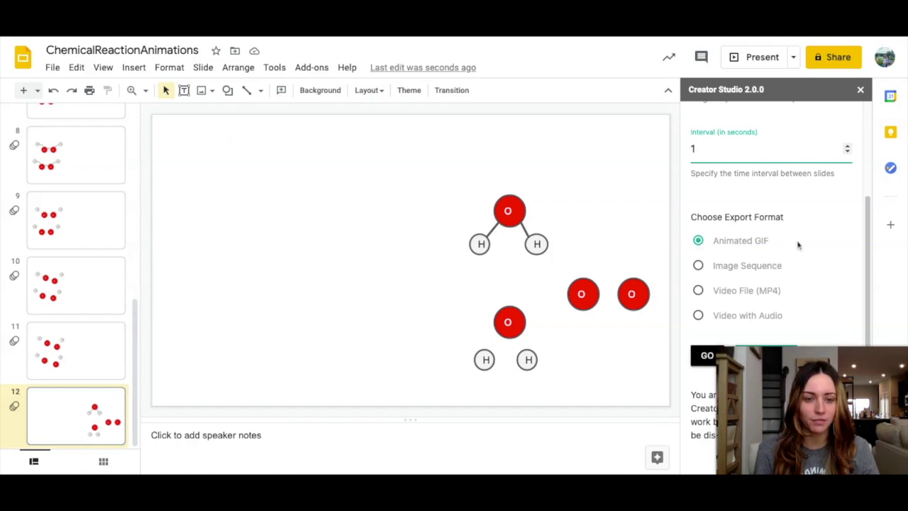
pyautogui.scroll(-4, 795, 248)
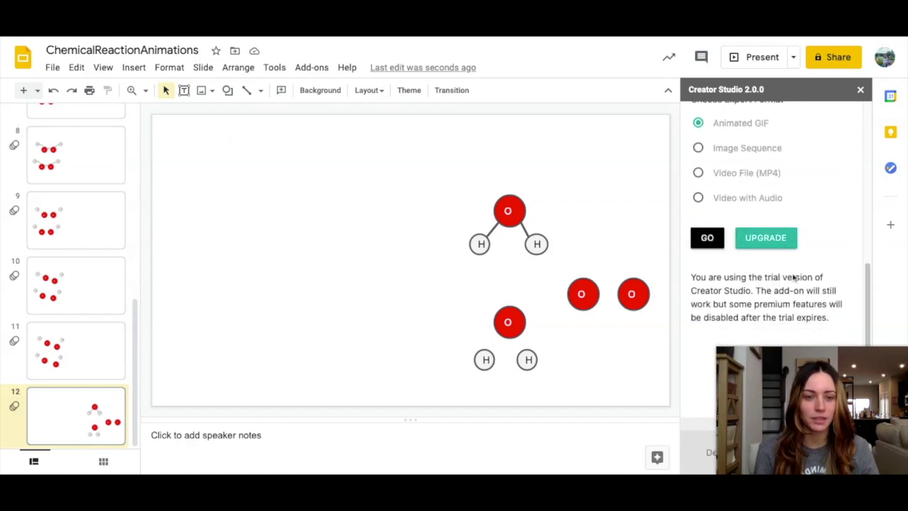
pyautogui.click(710, 242)
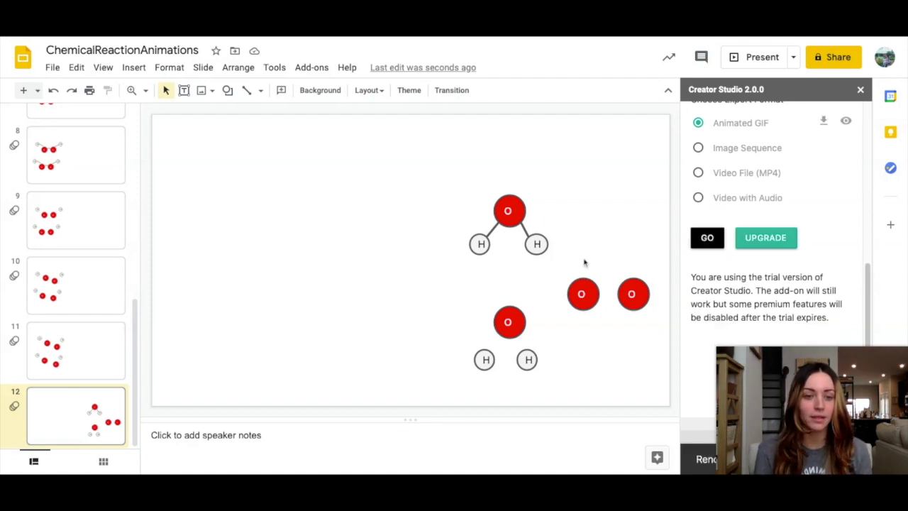
pyautogui.scroll(3, 781, 256)
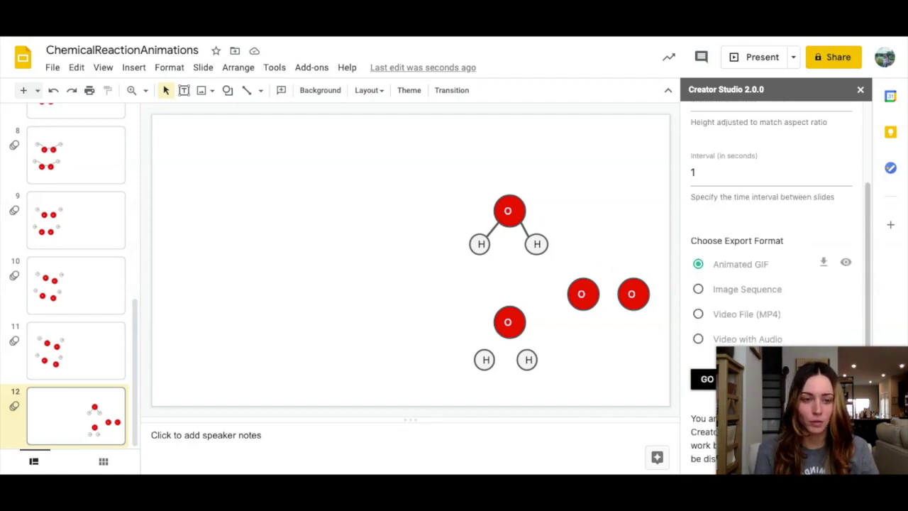